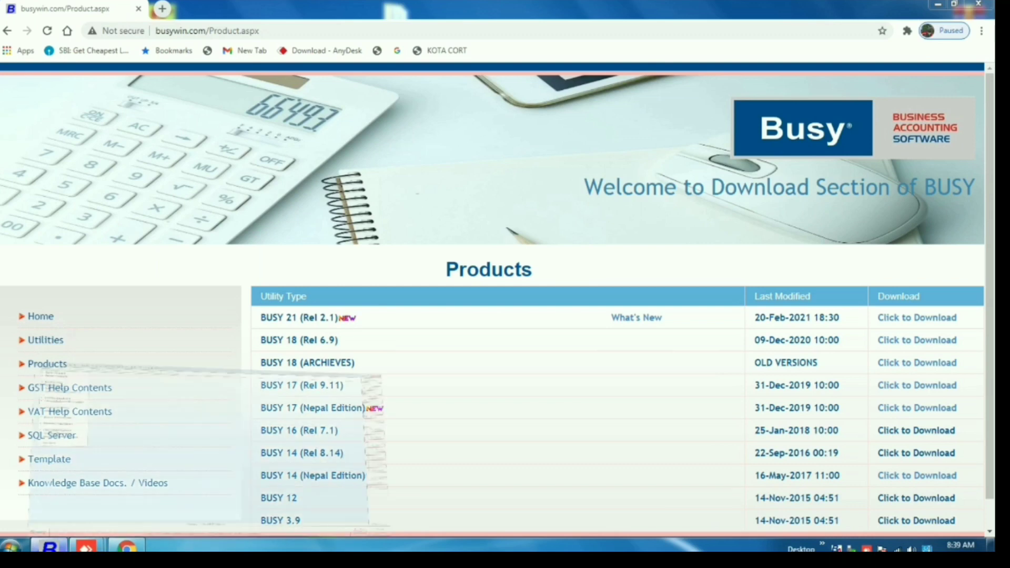
- Switch to BUSY 21 and download the latest product and statutory updates to the desktop
key(alt+Tab)
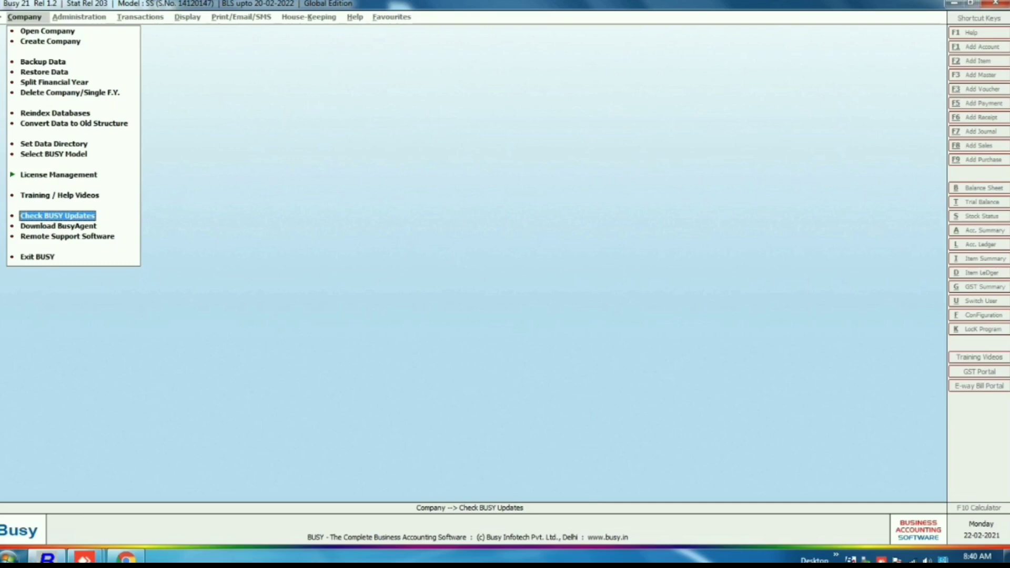
key(Return)
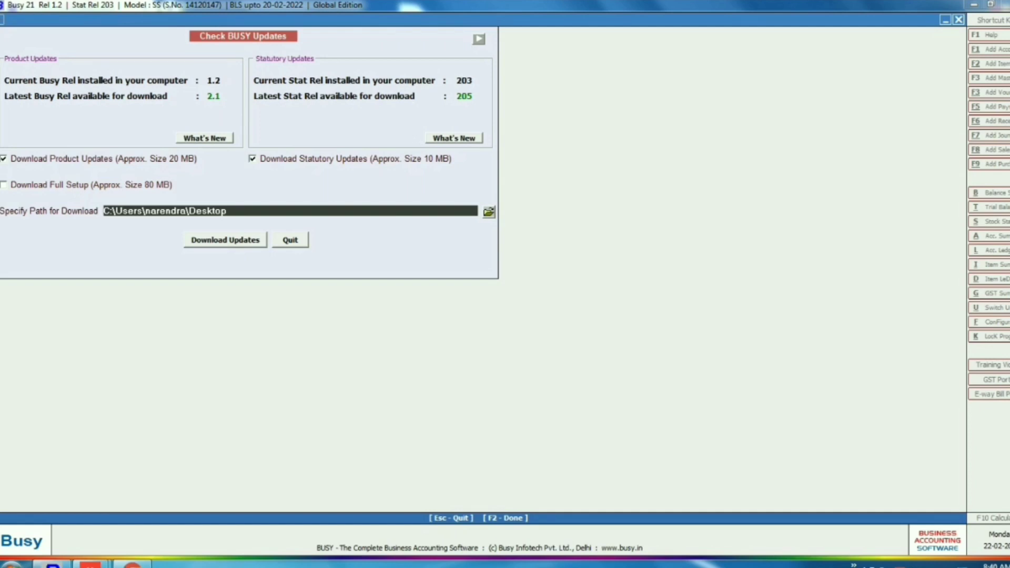
click(4, 159)
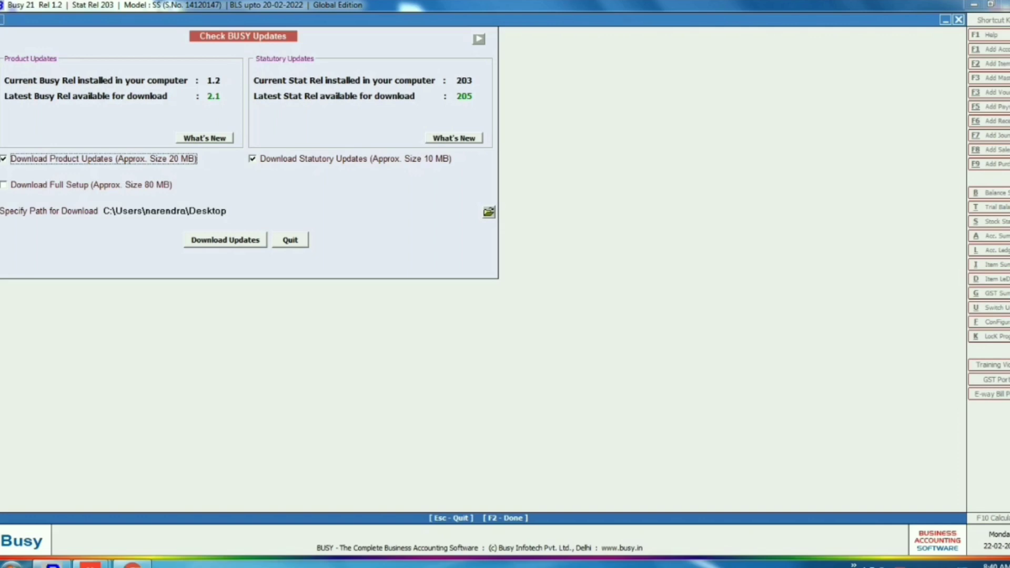
key(F2)
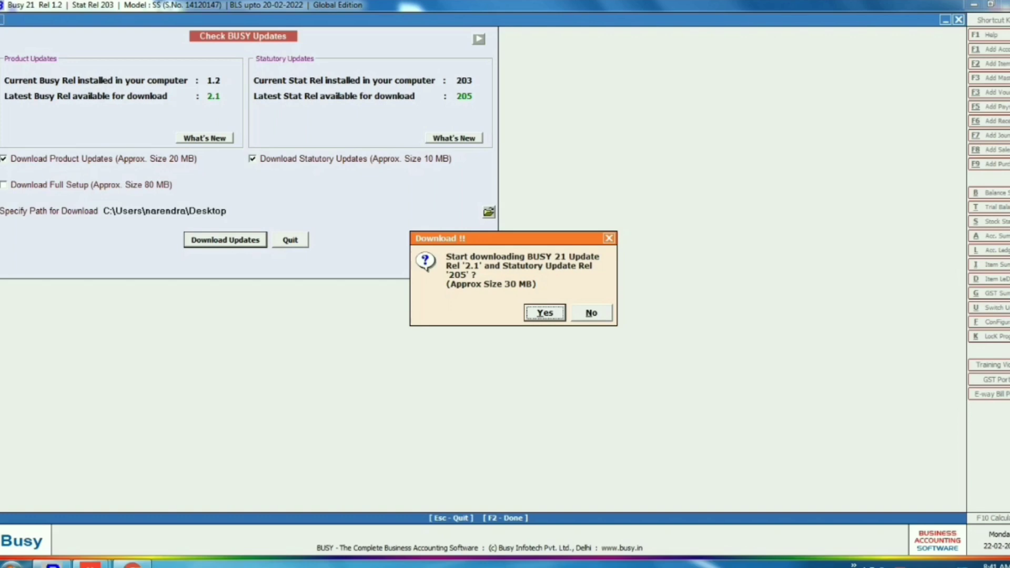
key(Return)
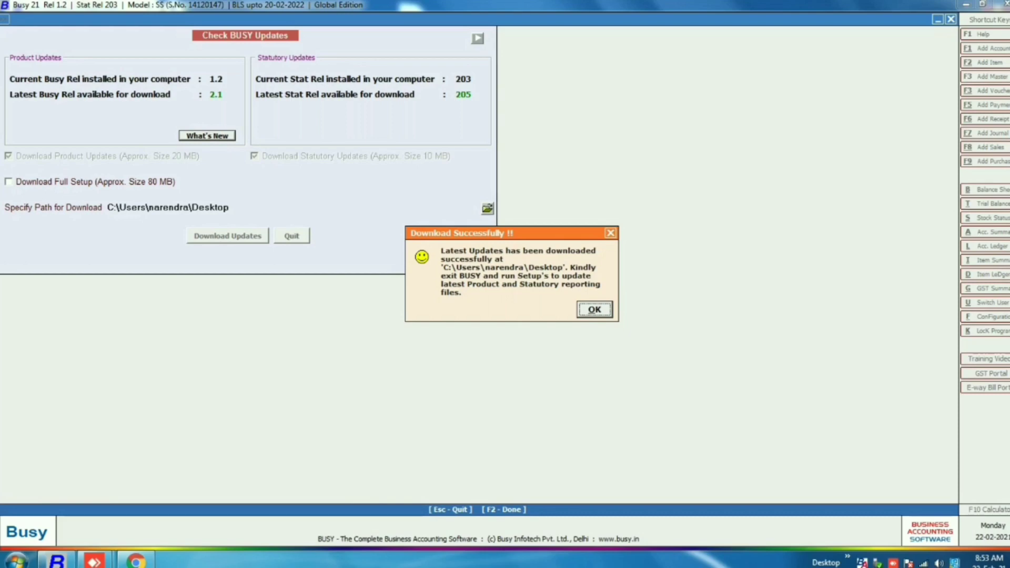
key(Return)
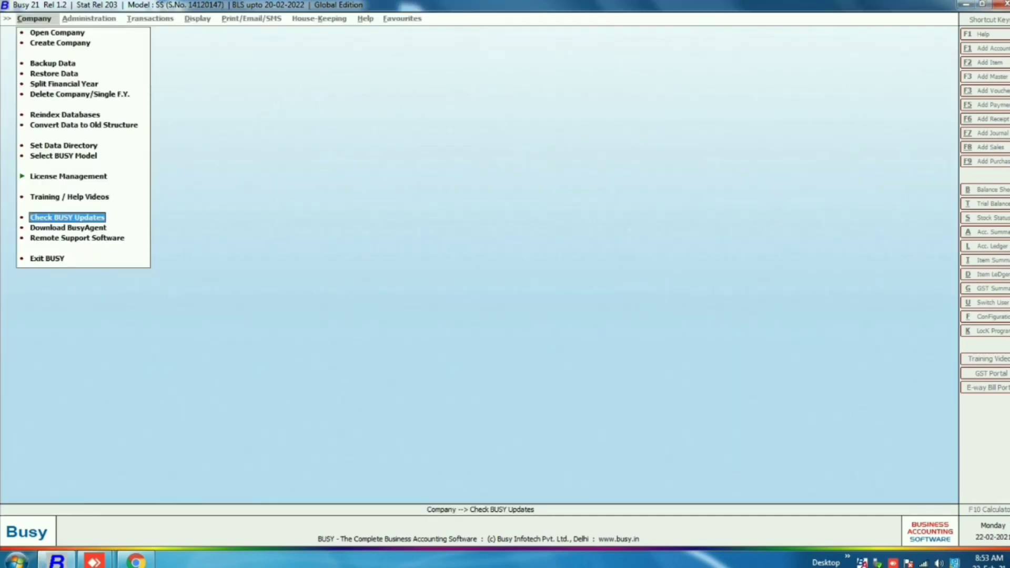
- Exit BUSY 21 and return to the Windows desktop
key(Escape)
key(Escape)
key(Left)
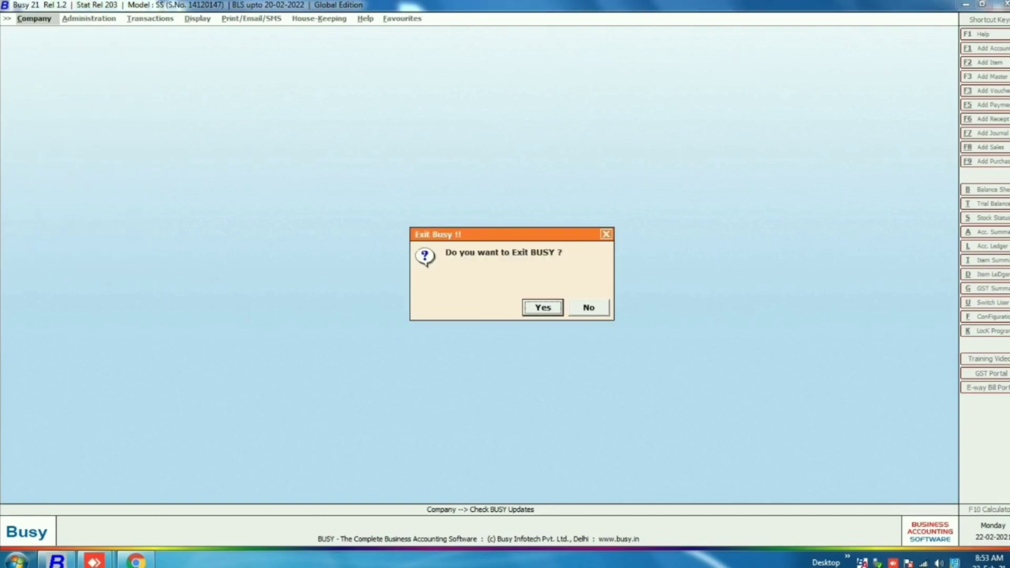
key(Return)
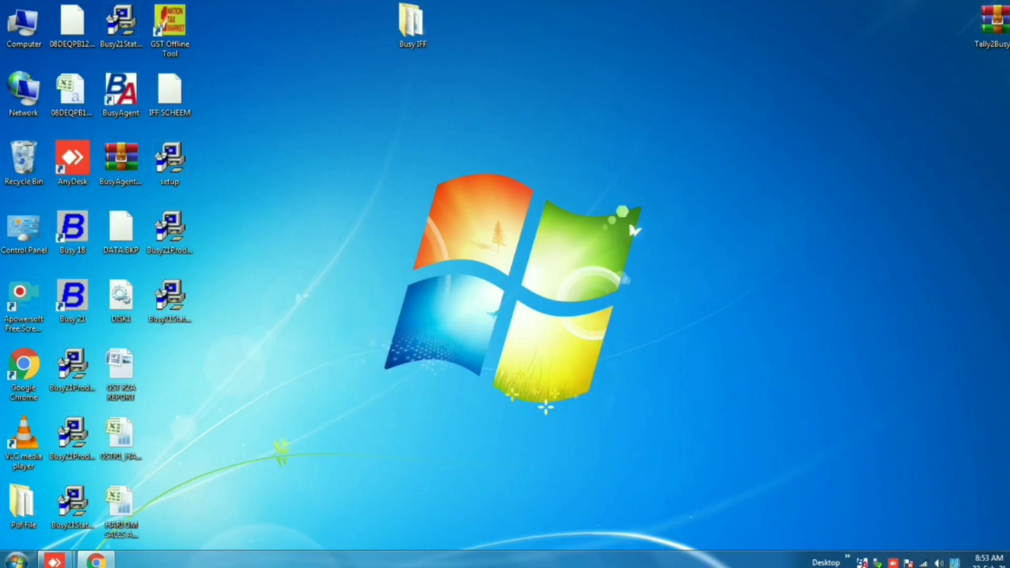
- Check the file properties of the downloaded Busy21ProductUpdate_0201 installer on the desktop
click(170, 231)
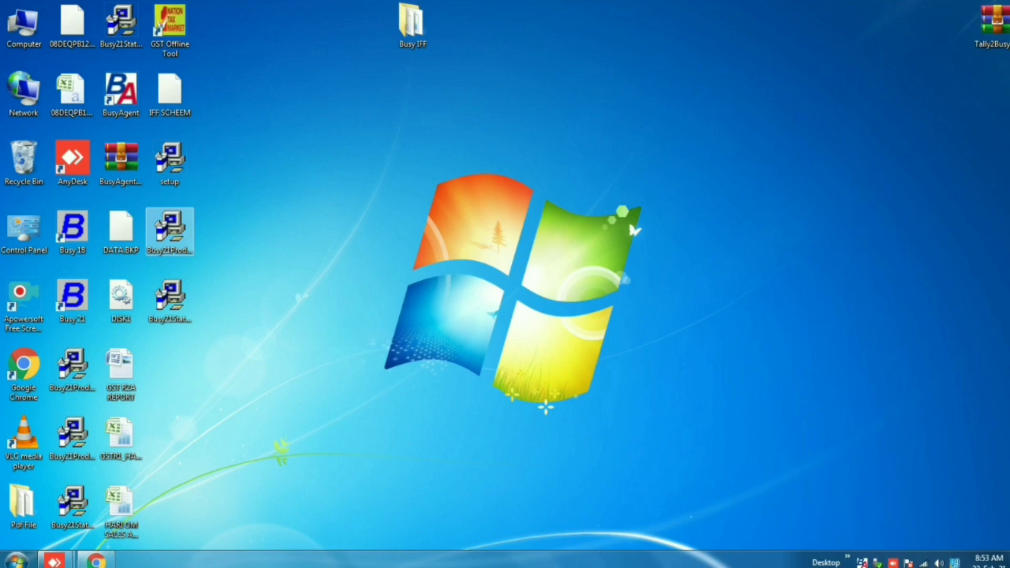
click(169, 232)
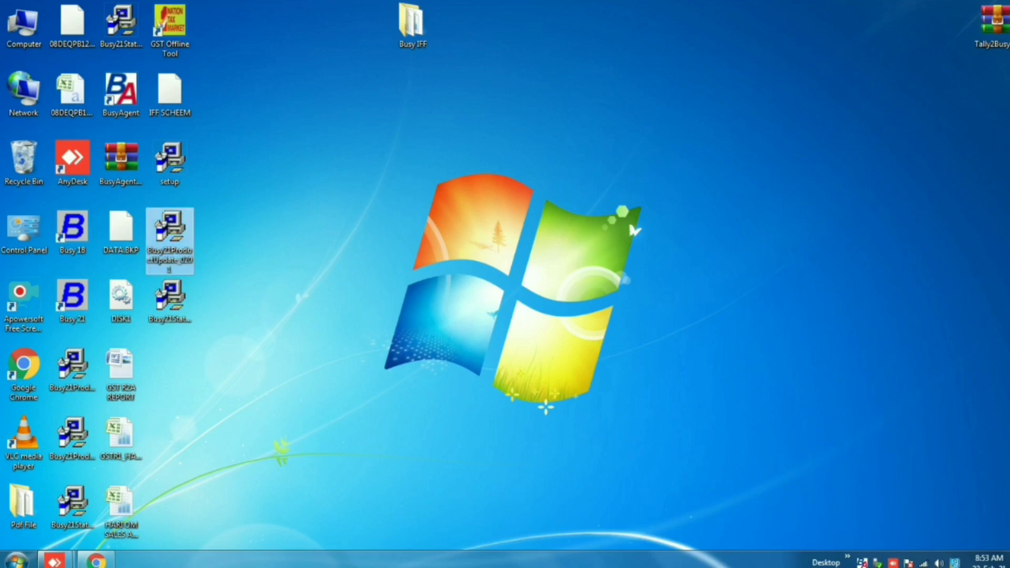
right_click(177, 243)
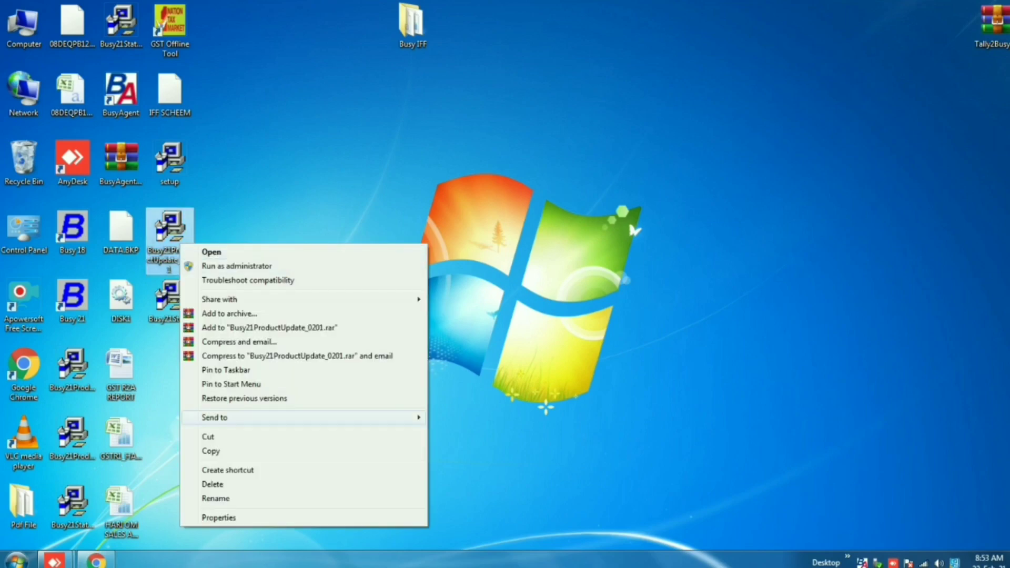
key(Escape)
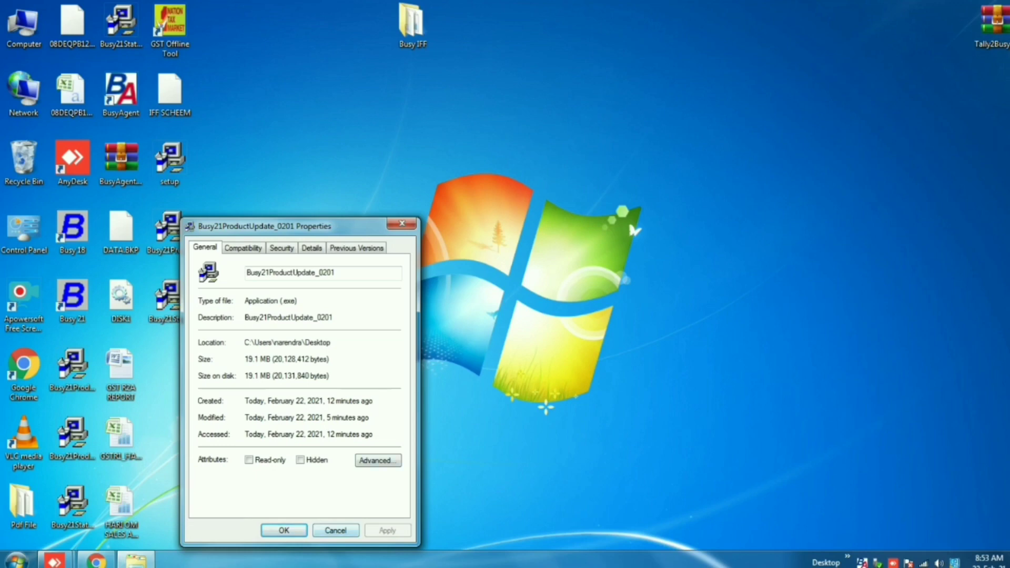
key(Escape)
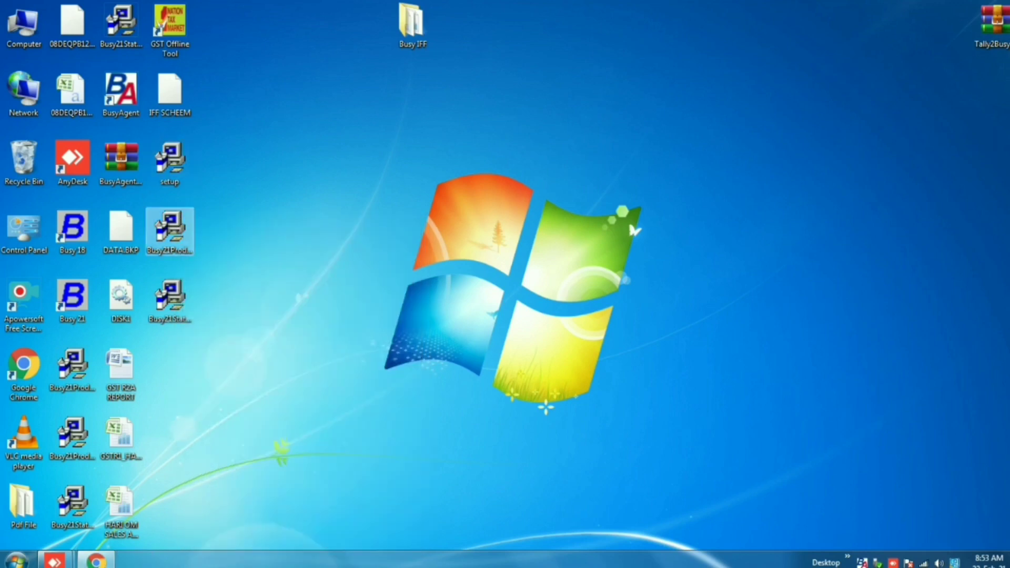
- Install Busy 21 Product Update 2.1 into the existing C:\BusyWin directory and finish the setup wizard
key(Return)
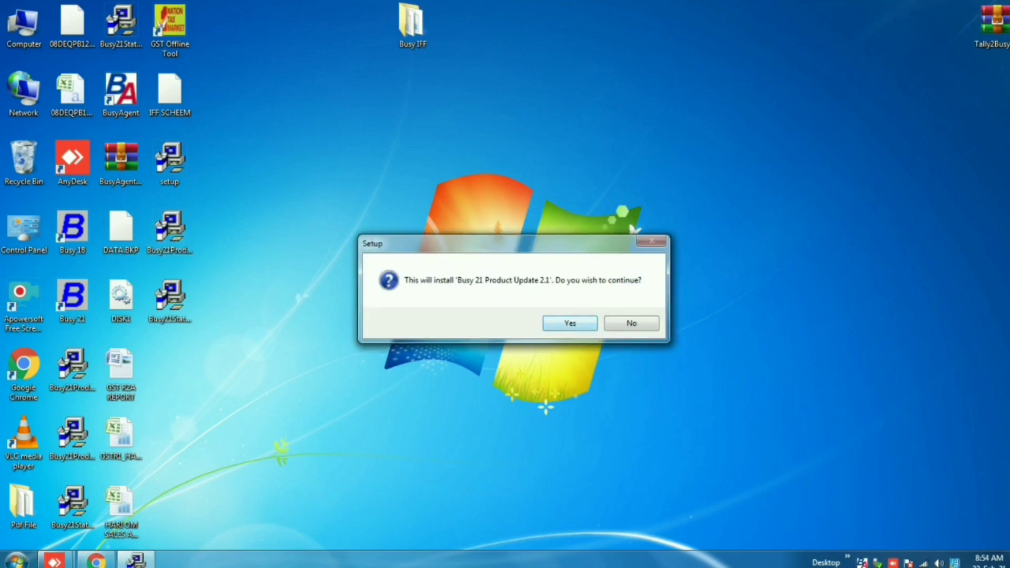
key(Return)
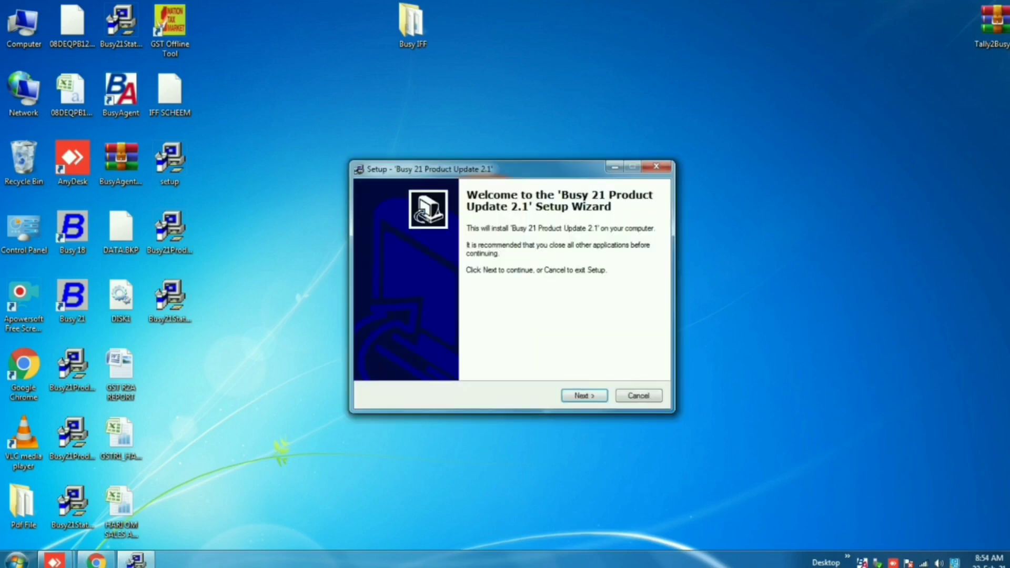
key(Return)
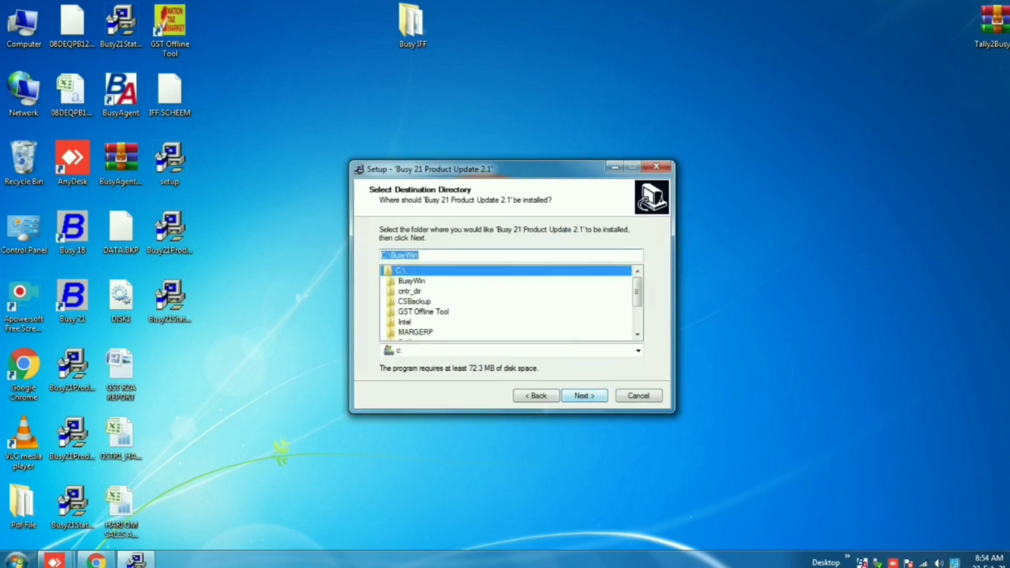
key(Return)
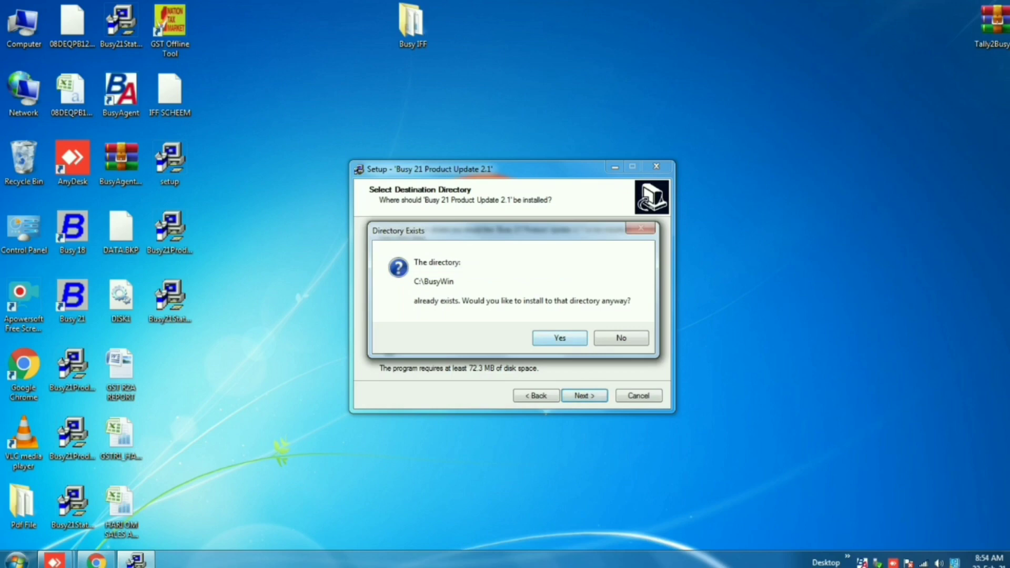
key(Return)
key(Return)
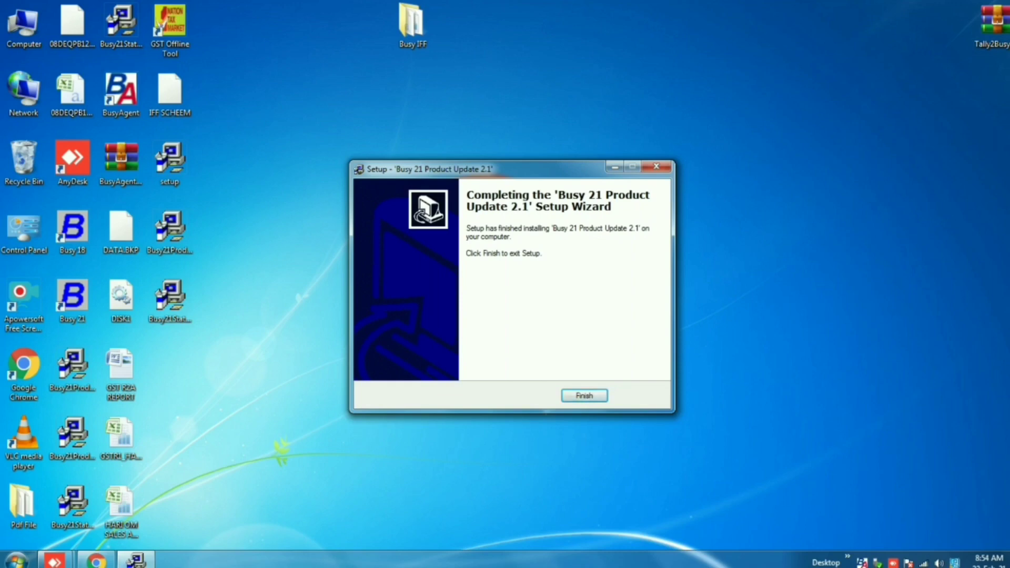
click(584, 396)
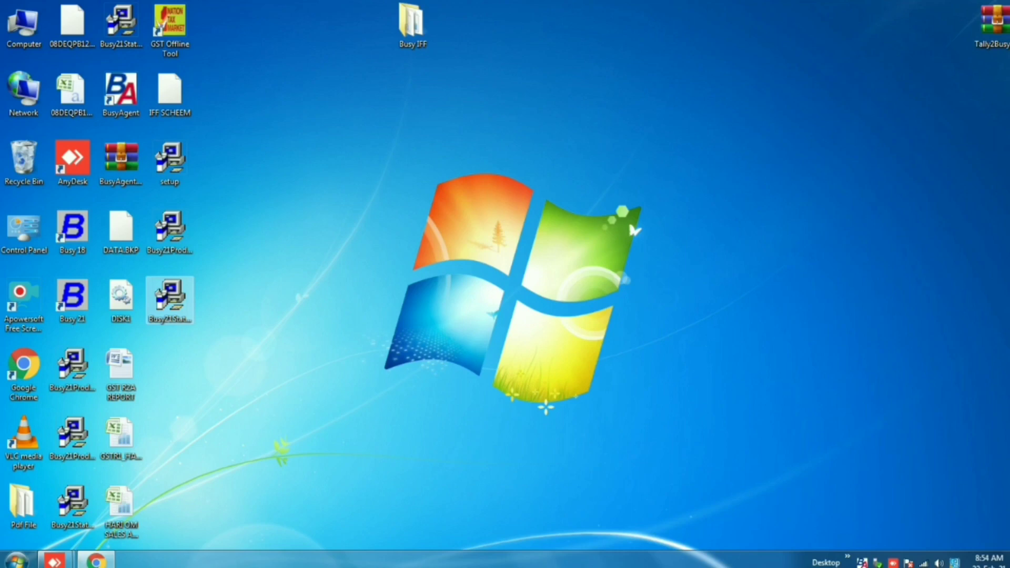
- Install Busy 21 Stat Update 205 into the existing C:\BusyWin directory and finish the setup wizard
double_click(169, 300)
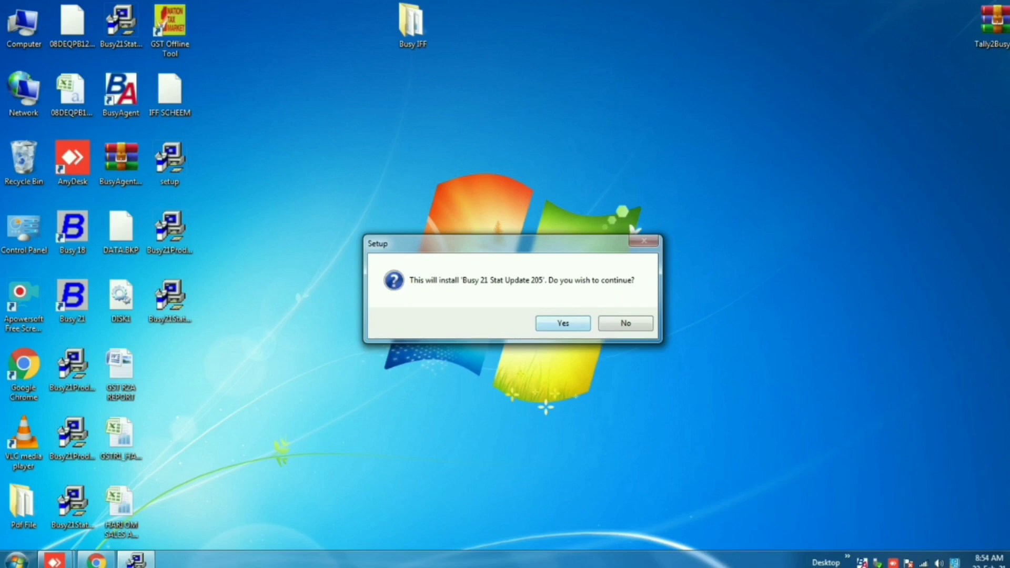
key(Return)
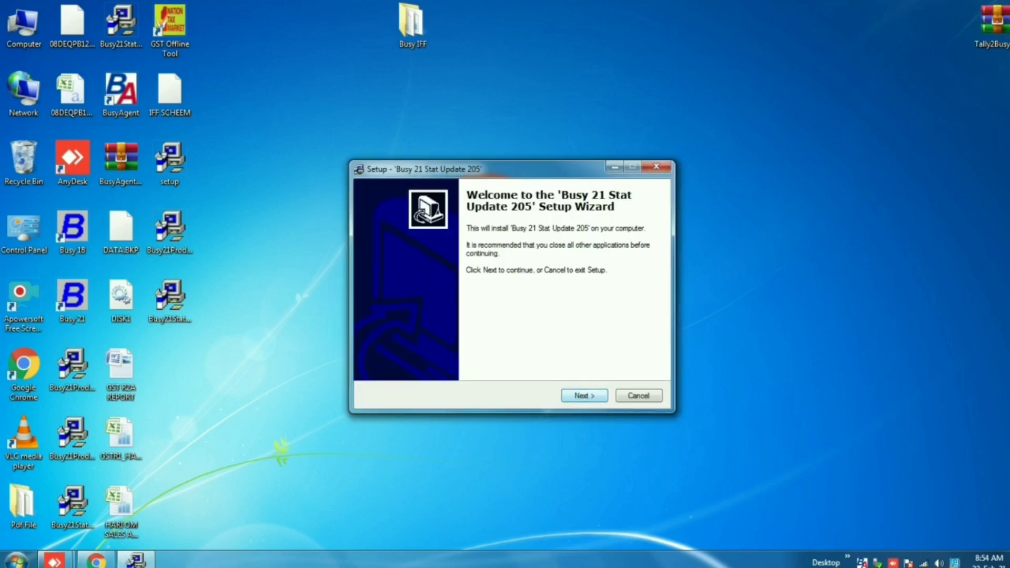
key(Return)
key(Return)
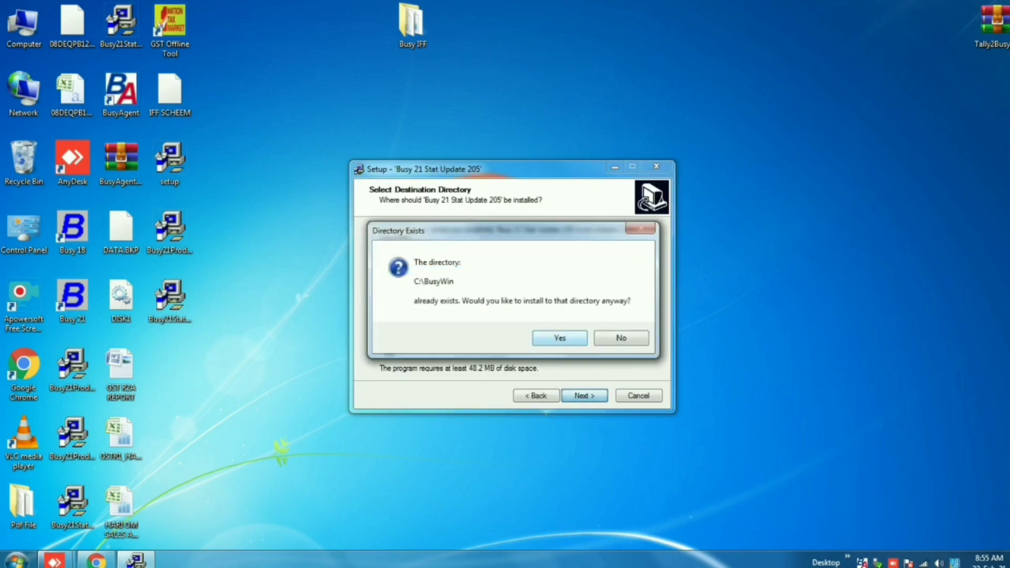
key(Return)
key(Return)
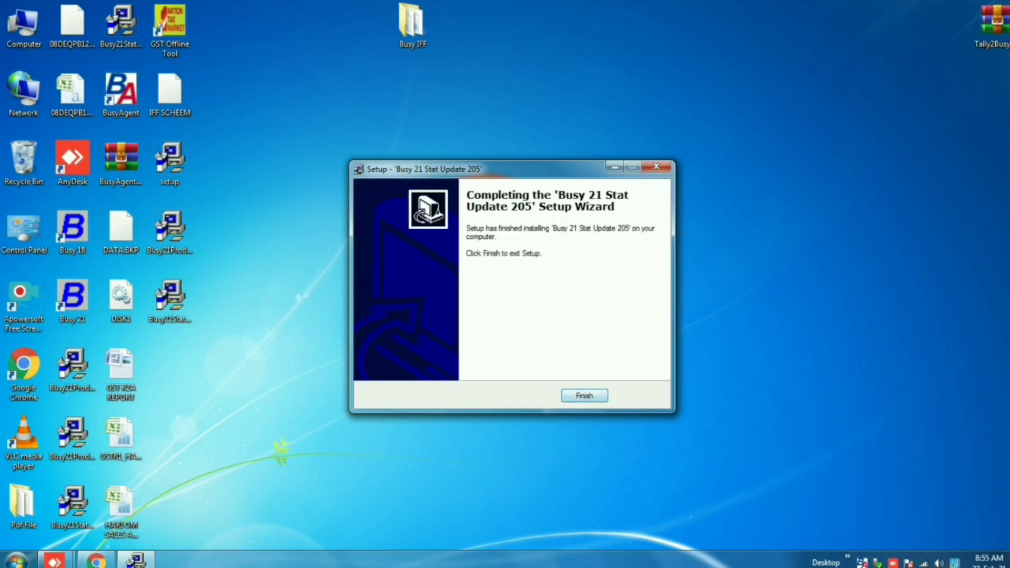
key(Return)
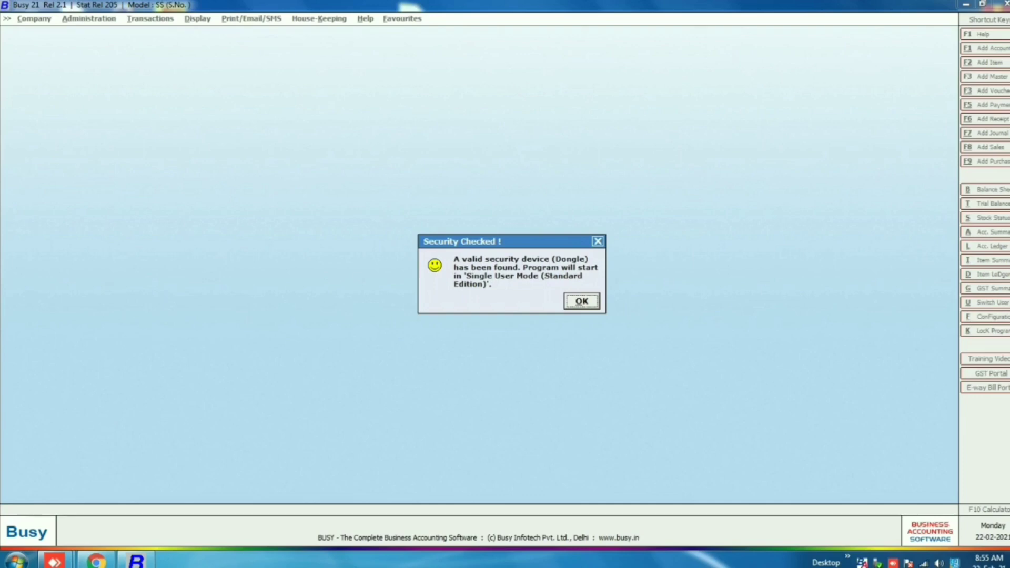
- Open the company OM AGRO in BUSY 21, upgrading its data to the current version without a backup
key(Return)
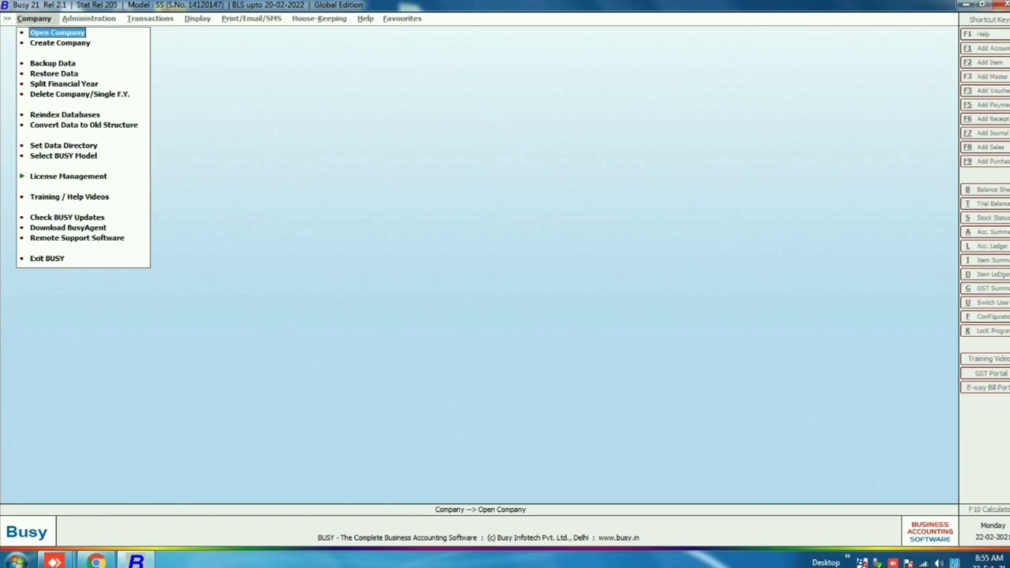
key(Return)
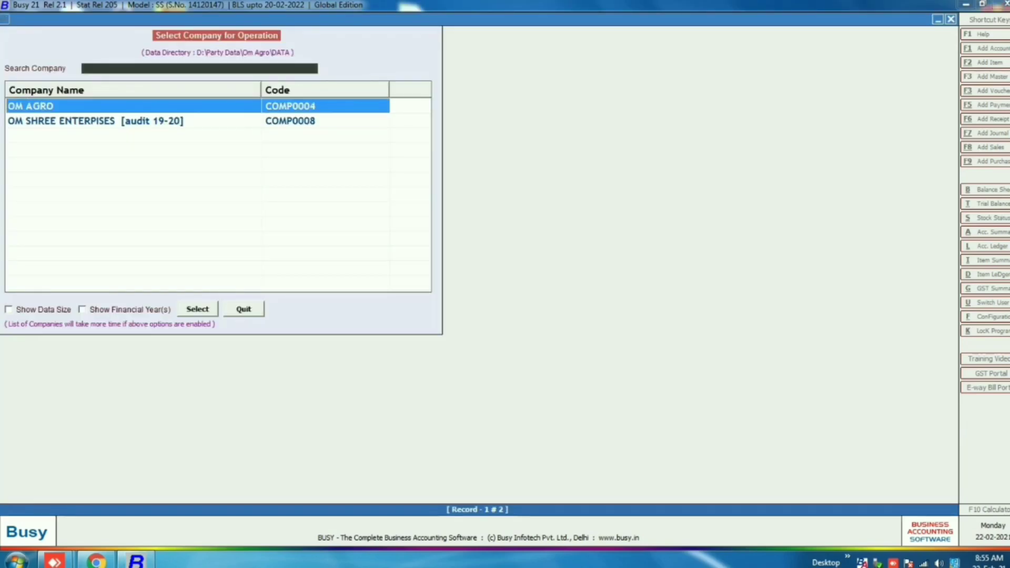
key(Return)
key(Tab)
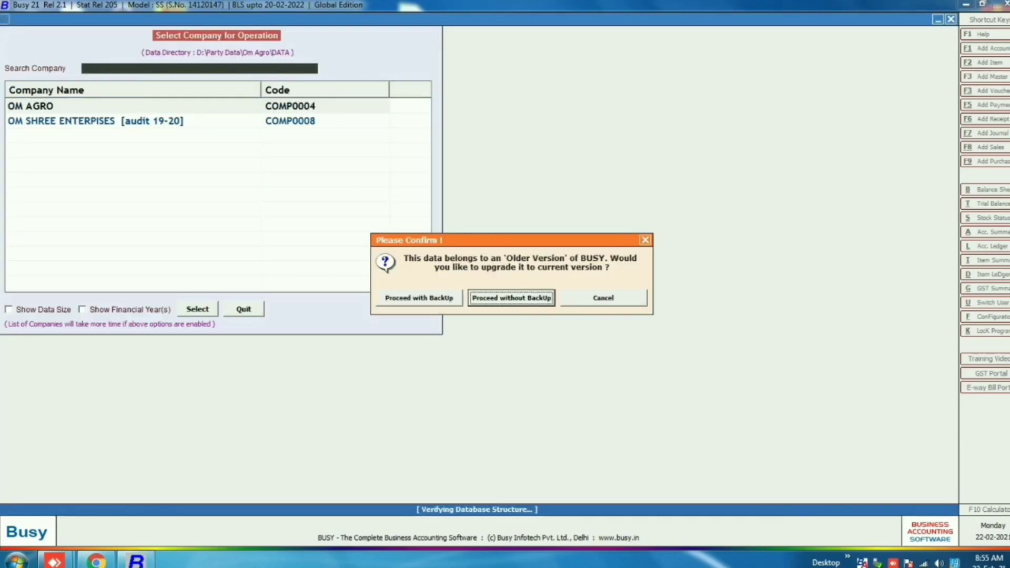
key(Return)
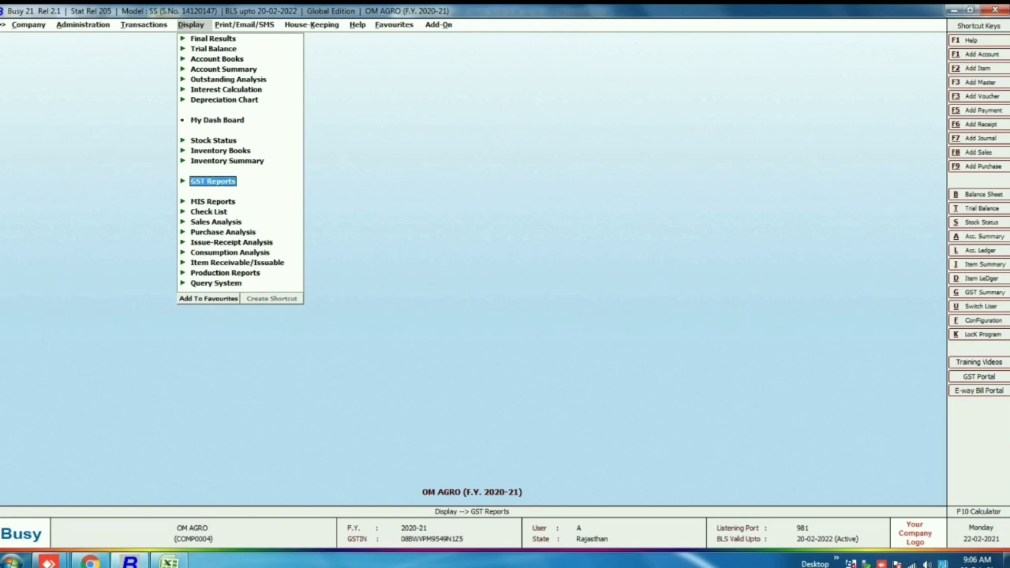
- Open the options of the IFF (Invoice Furnishing Facility) report among the GST returns
key(Return)
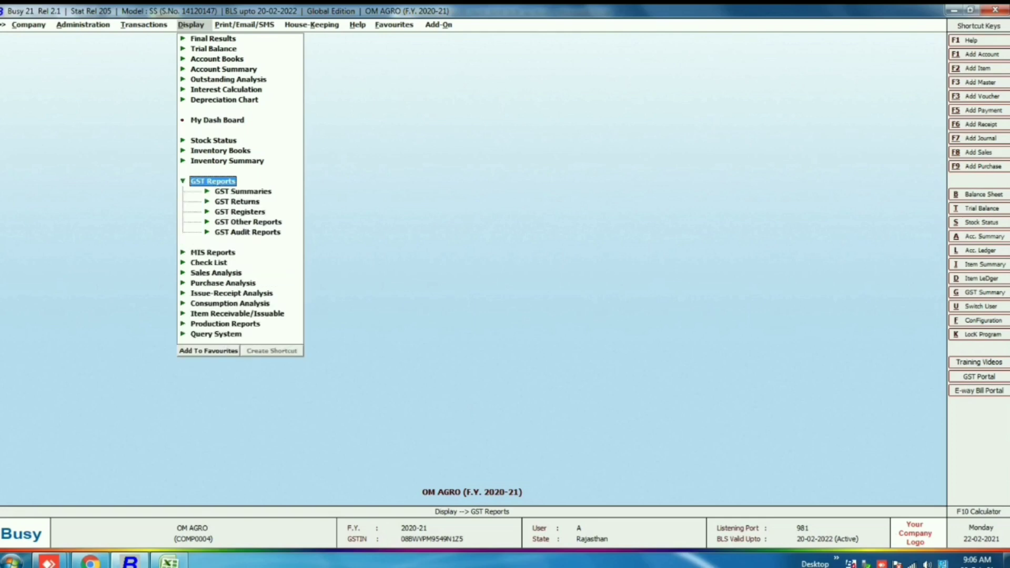
key(Down)
key(Return)
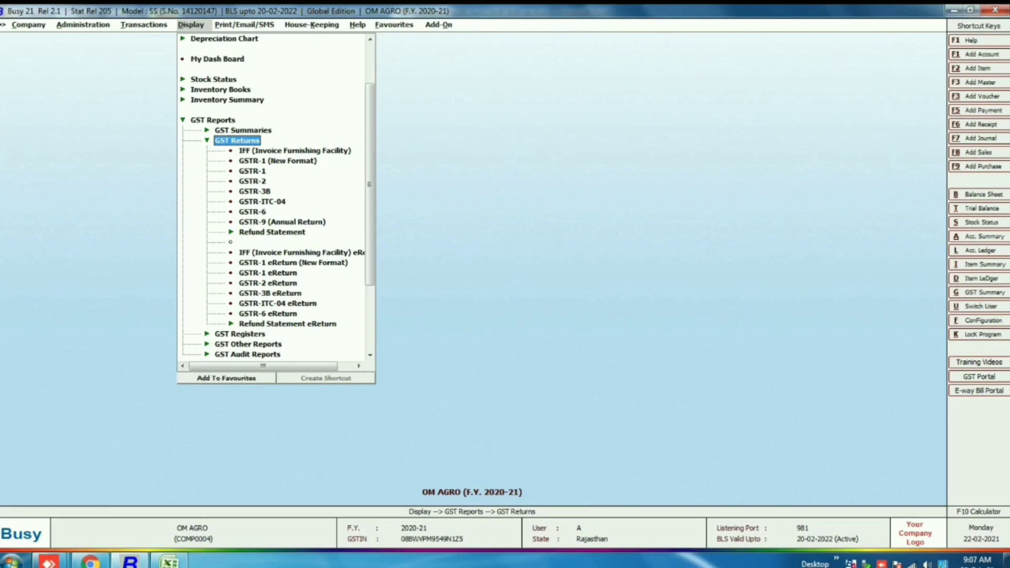
key(Down)
key(Return)
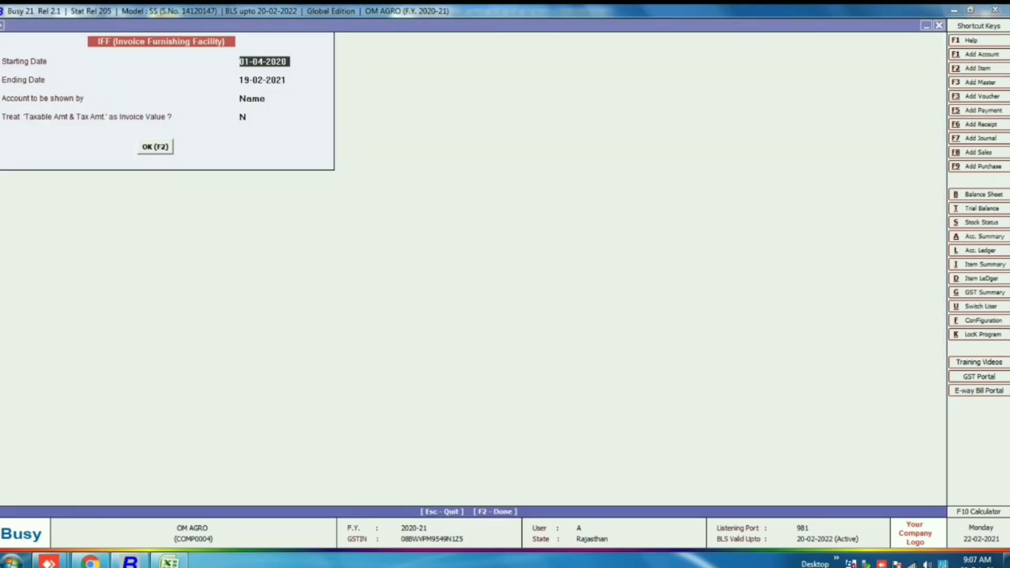
key(Escape)
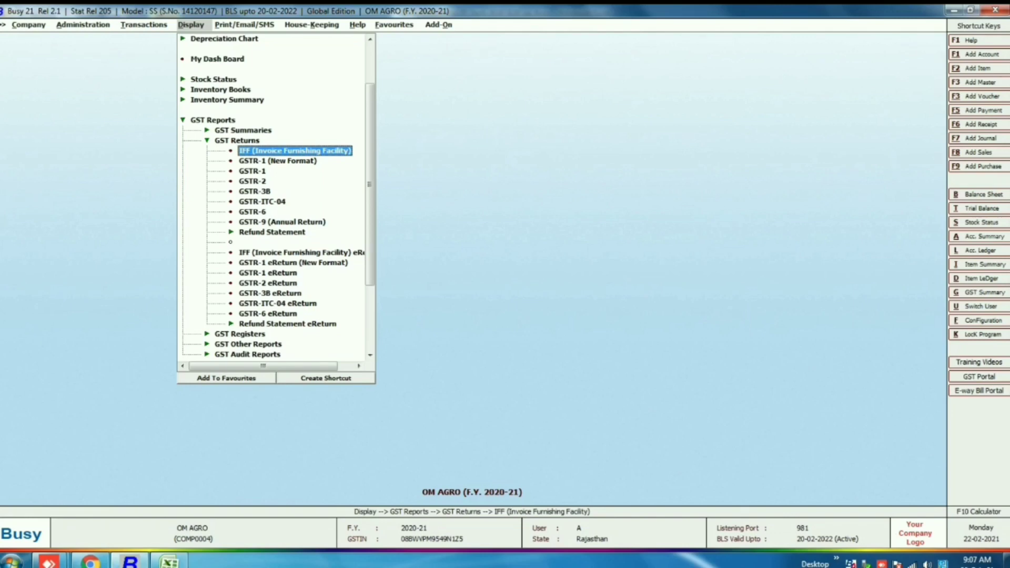
key(Return)
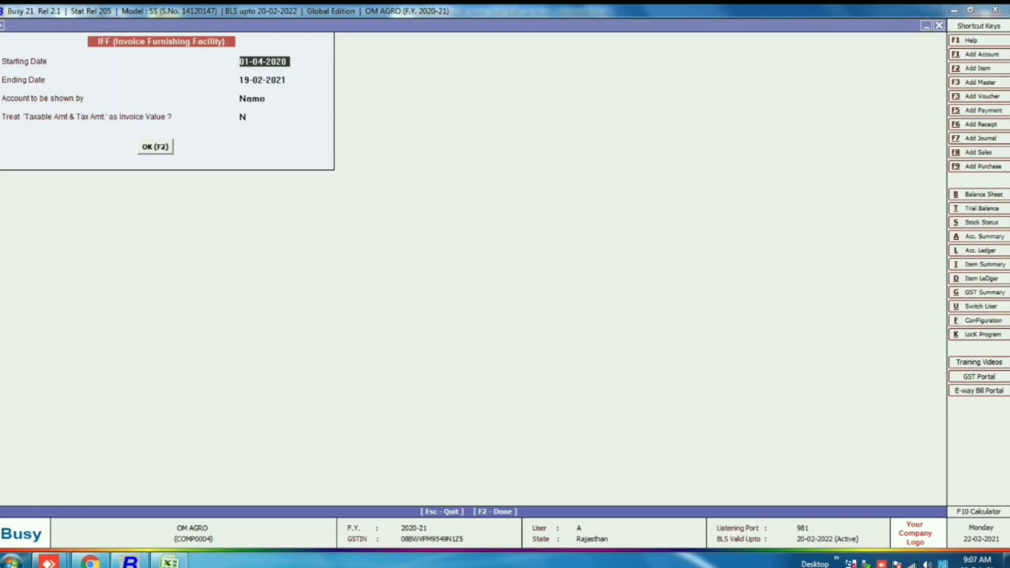
- Set the IFF report's ending date to 30-04-2020, keeping the starting date, account display and invoice value options
click(264, 80)
click(262, 61)
click(264, 80)
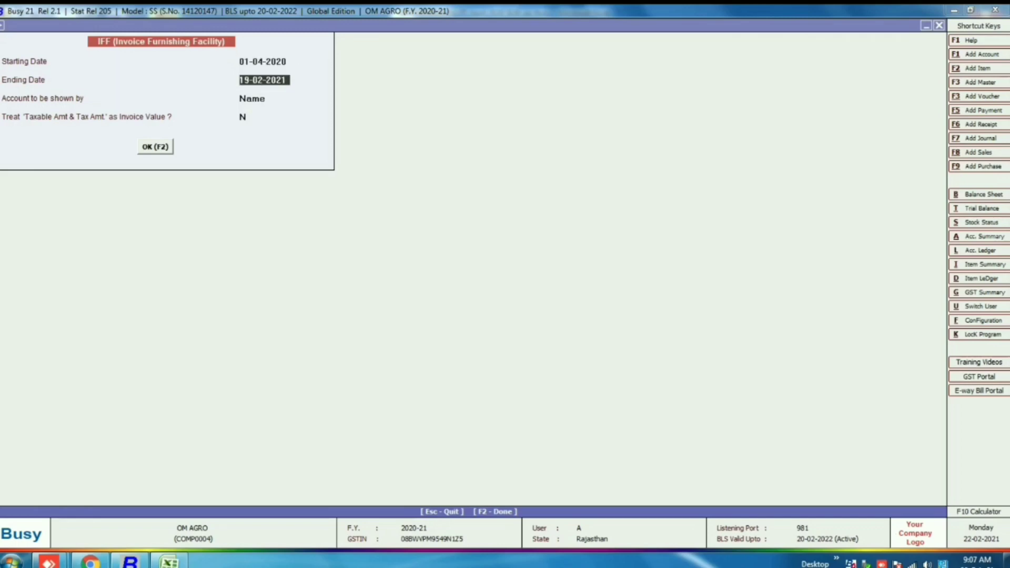
text(30.0)
text(4)
key(Return)
key(Return)
key(Return)
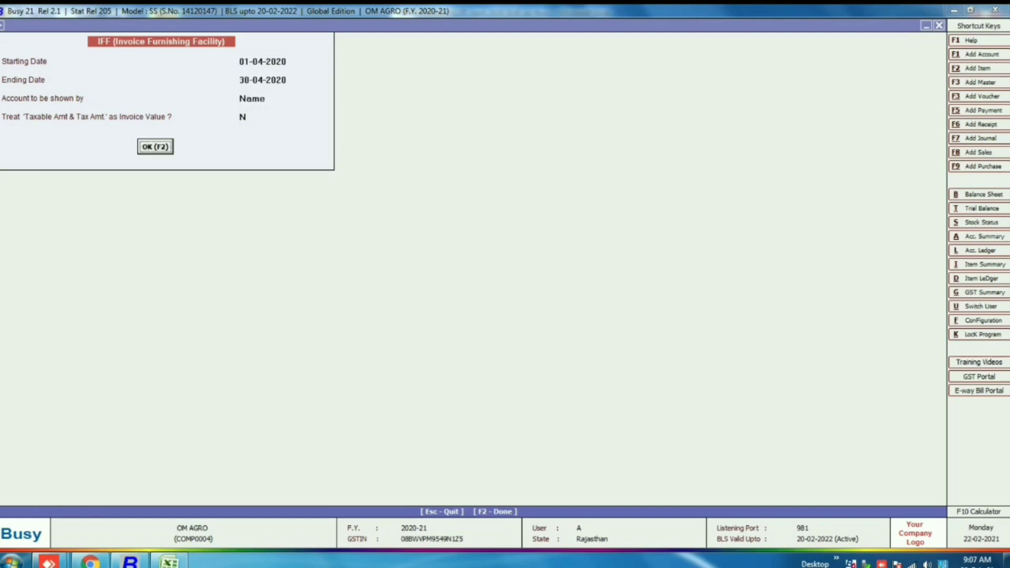
- Generate the IFF report for 01-04-2020 to 30-04-2020, view its B2B and credit/debit note sections, and close it
key(Return)
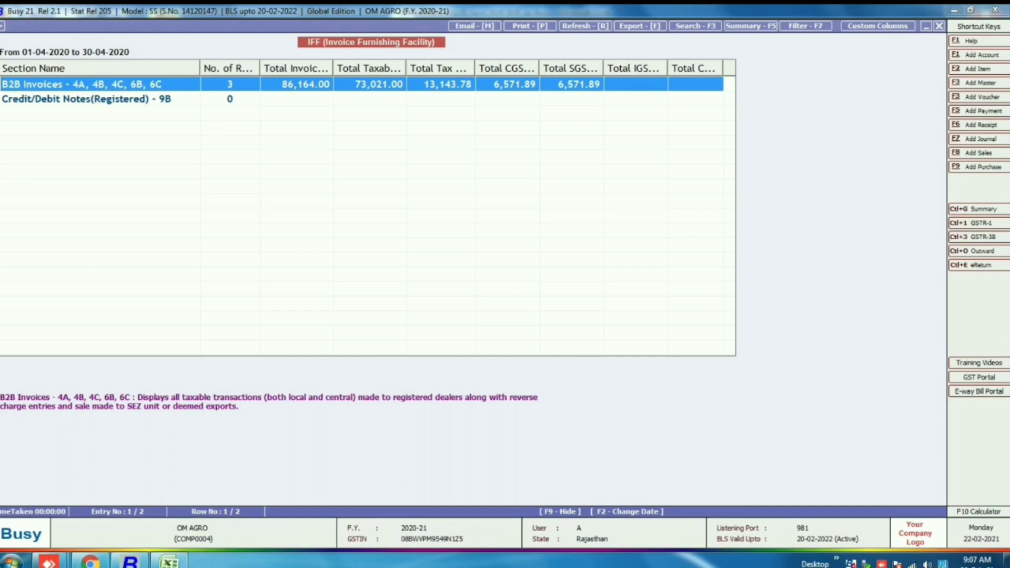
key(Down)
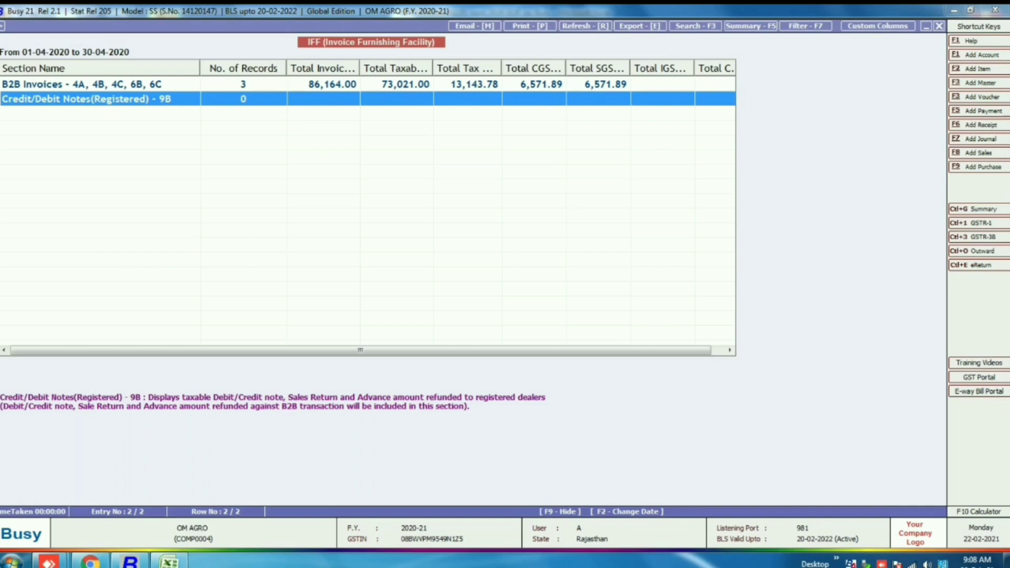
key(Escape)
key(Escape)
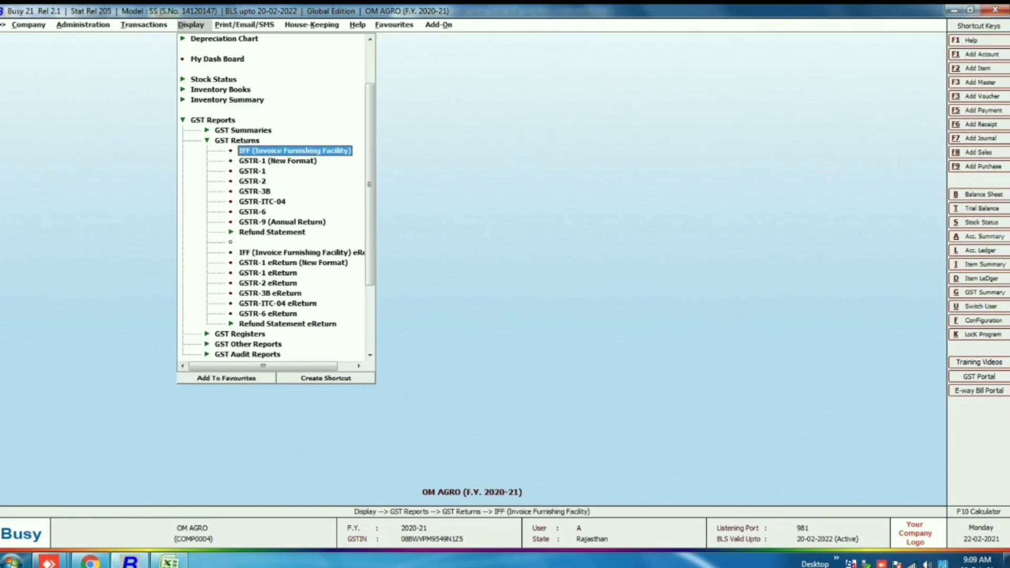
- Open the options of the IFF (Invoice Furnishing Facility) eReturn among the GST returns, choosing JSON as the output
key(Down)
key(Down)
key(Down)
key(Down)
key(Down)
key(Down)
key(Down)
key(Down)
key(Down)
key(Down)
key(Down)
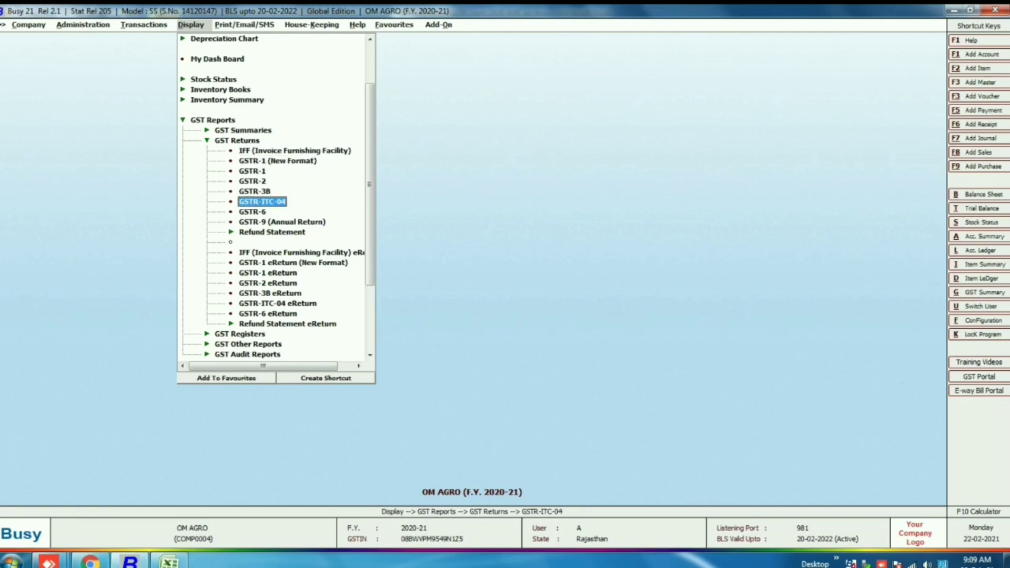
key(Up)
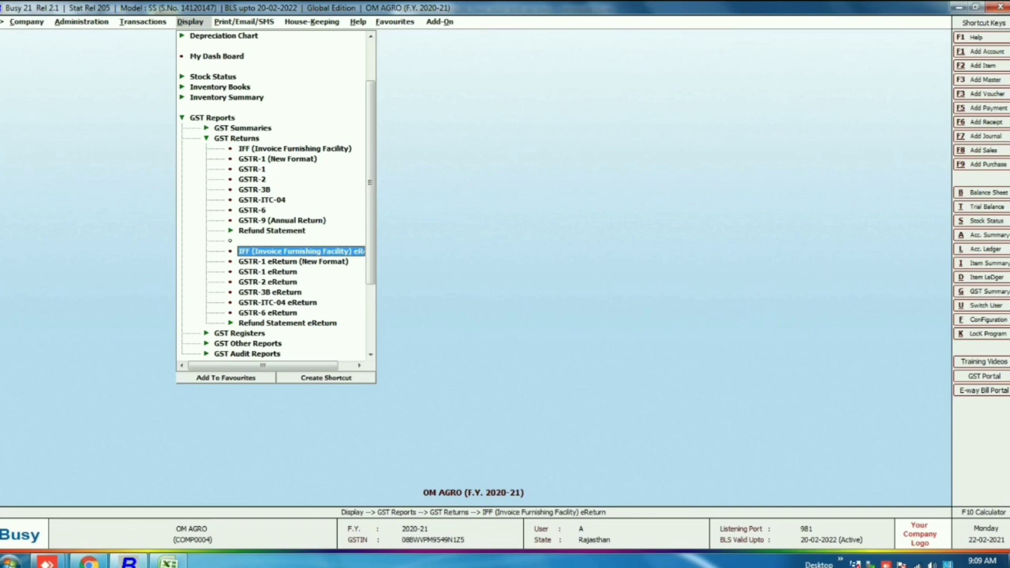
key(Return)
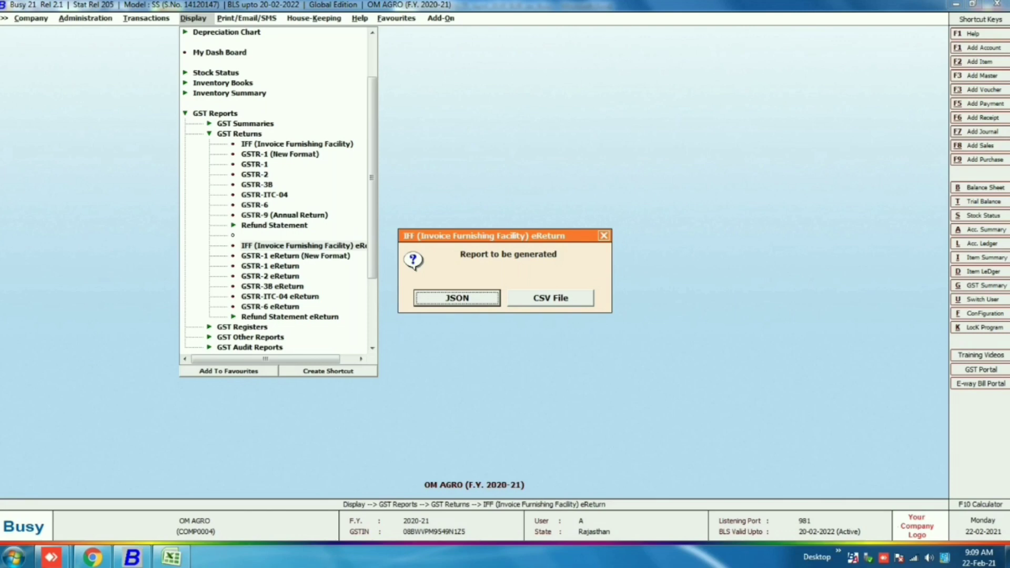
key(Return)
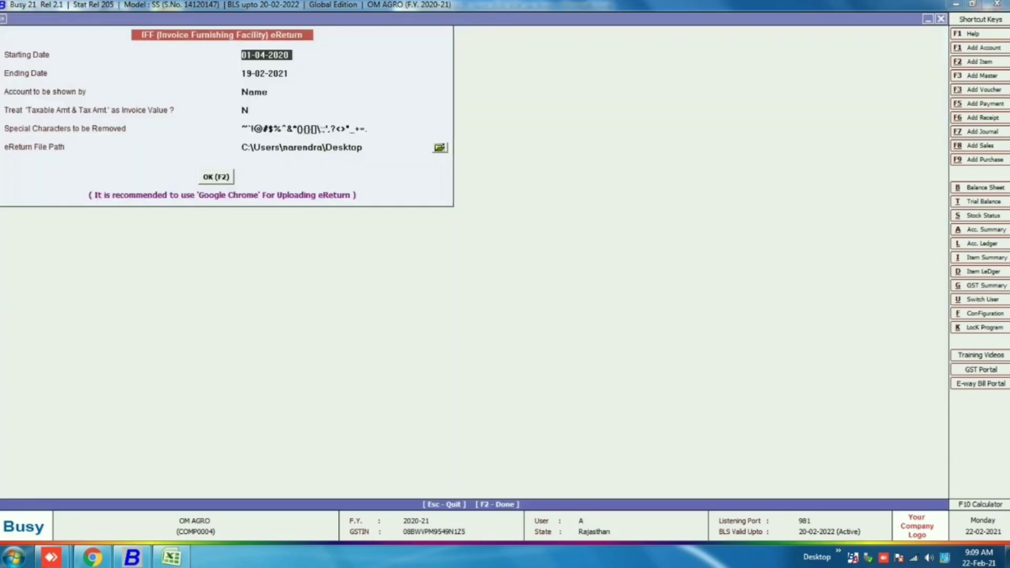
- Set the JSON eReturn's ending date to 30-04-2020, keeping the starting date, account display and invoice value options
key(Return)
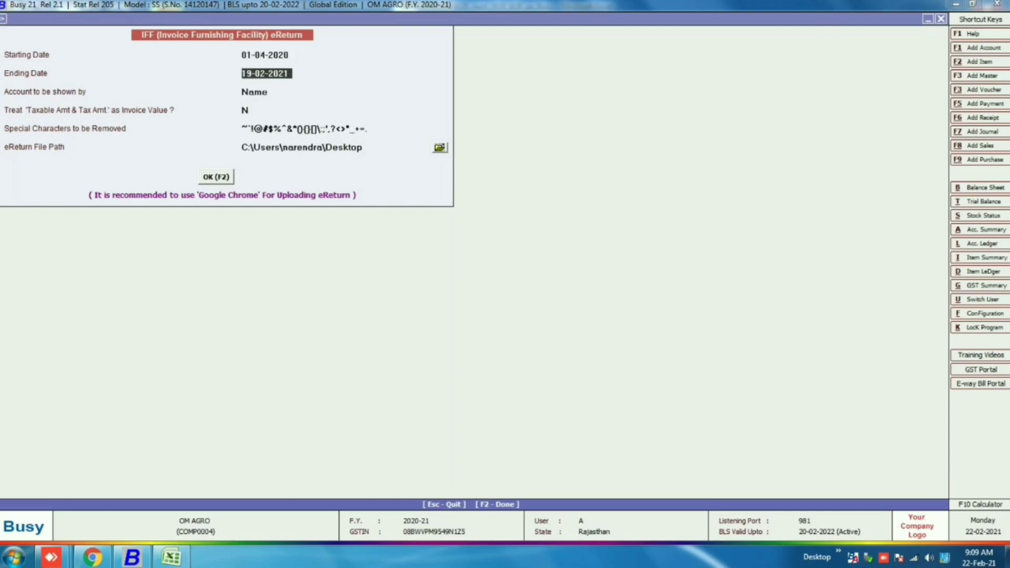
text(30.0)
text(4)
key(Return)
key(Return)
key(Return)
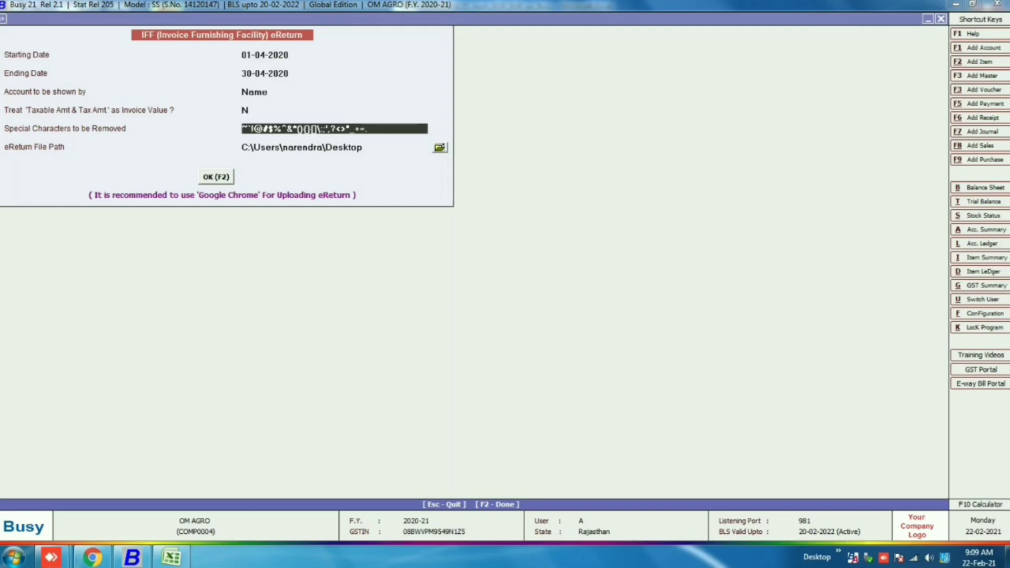
- Confirm the JSON eReturn options and check the period's transactions for errors before creating the file
key(F2)
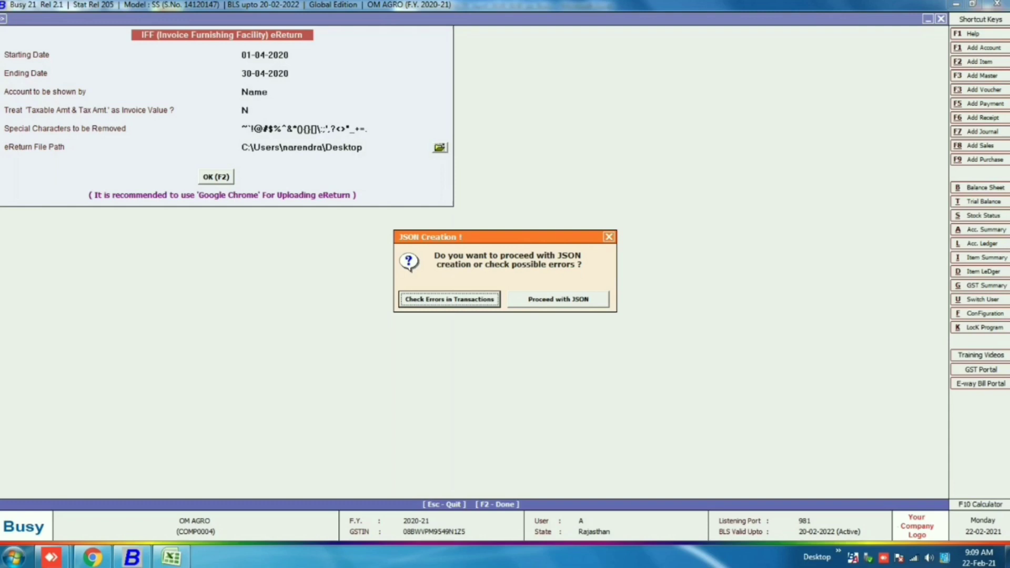
key(Return)
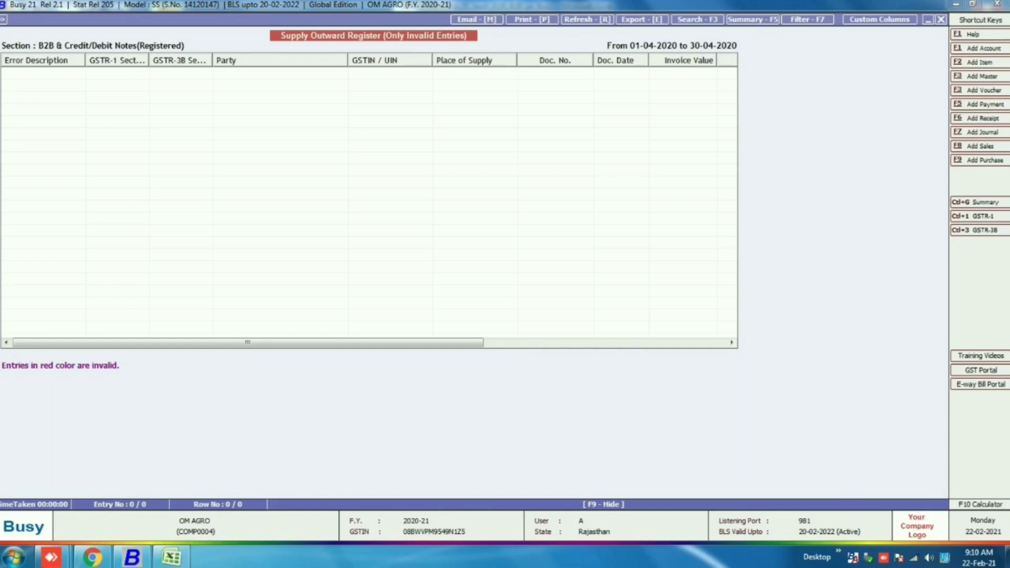
key(Escape)
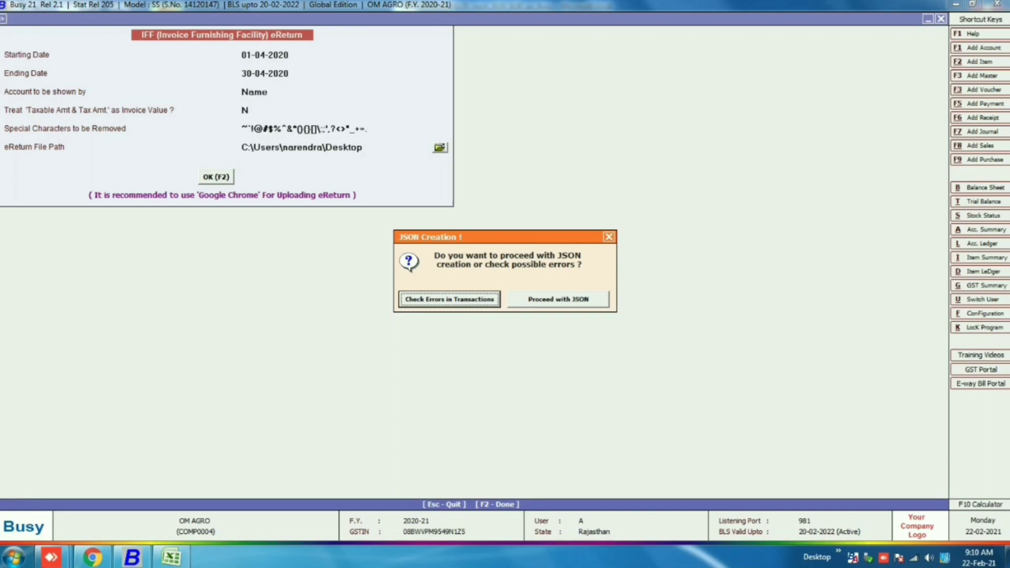
- Proceed with creating the IFF JSON file and locate the April 2020 file on the desktop
key(Return)
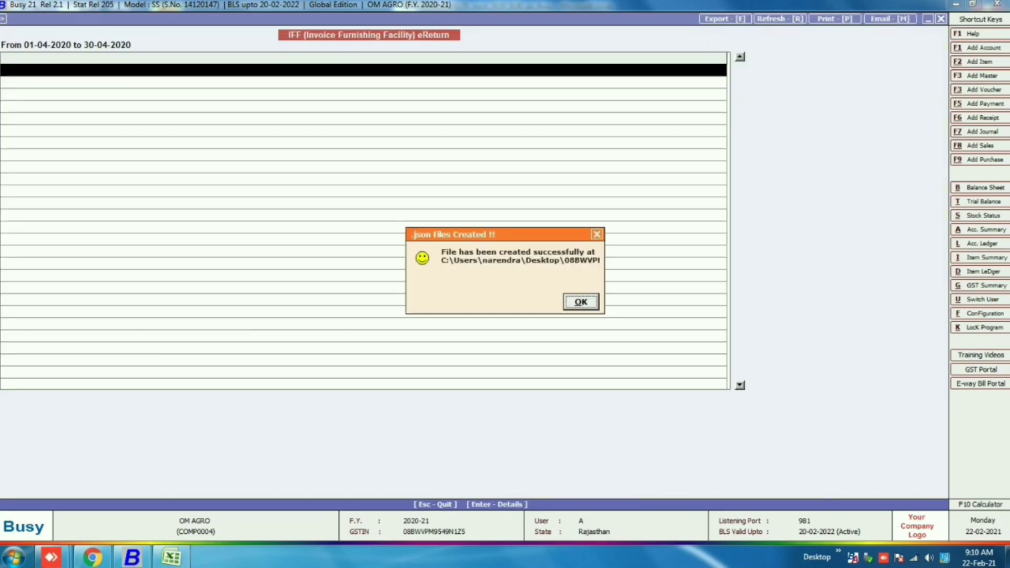
key(Return)
key(Escape)
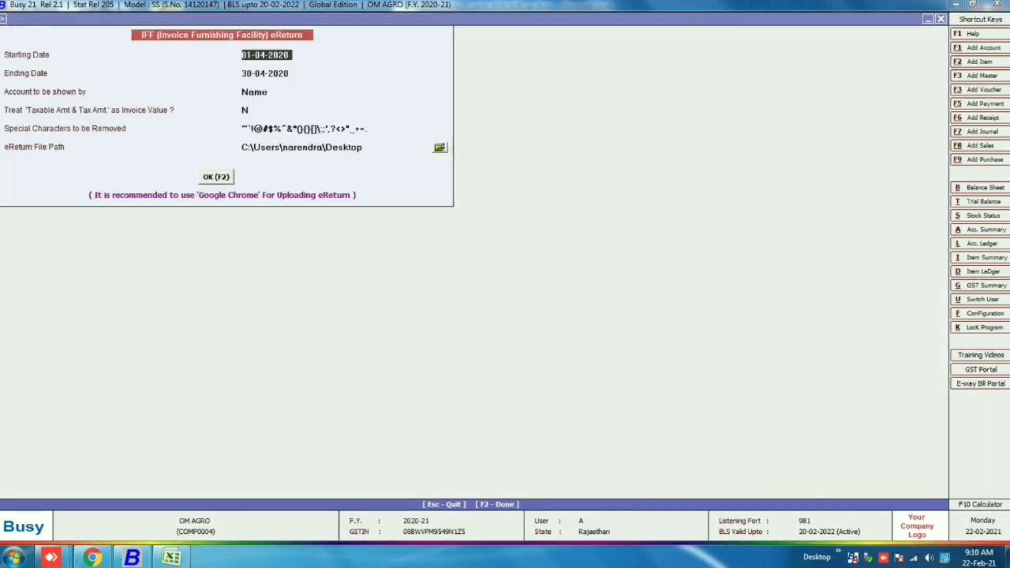
key(super+d)
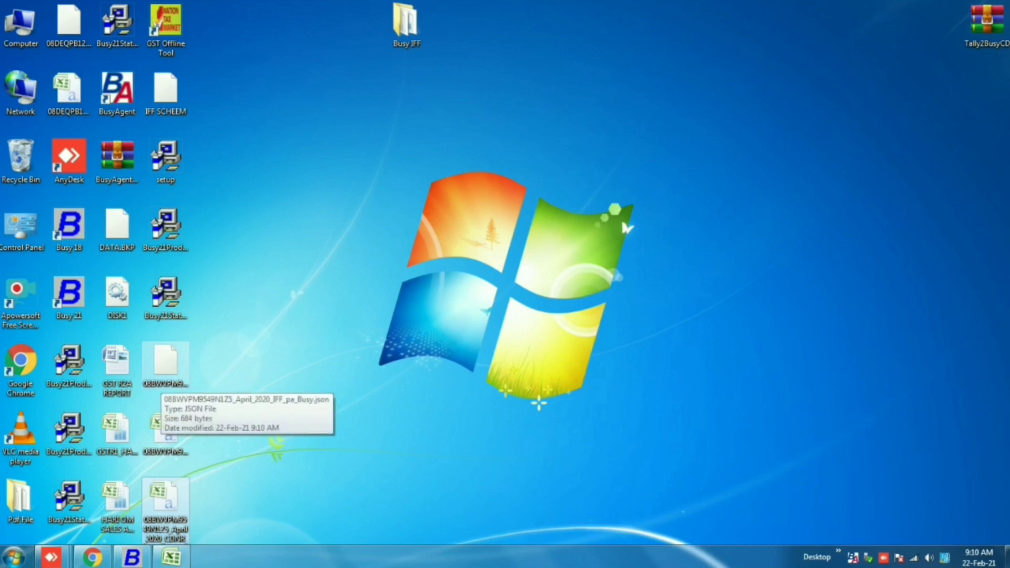
click(168, 369)
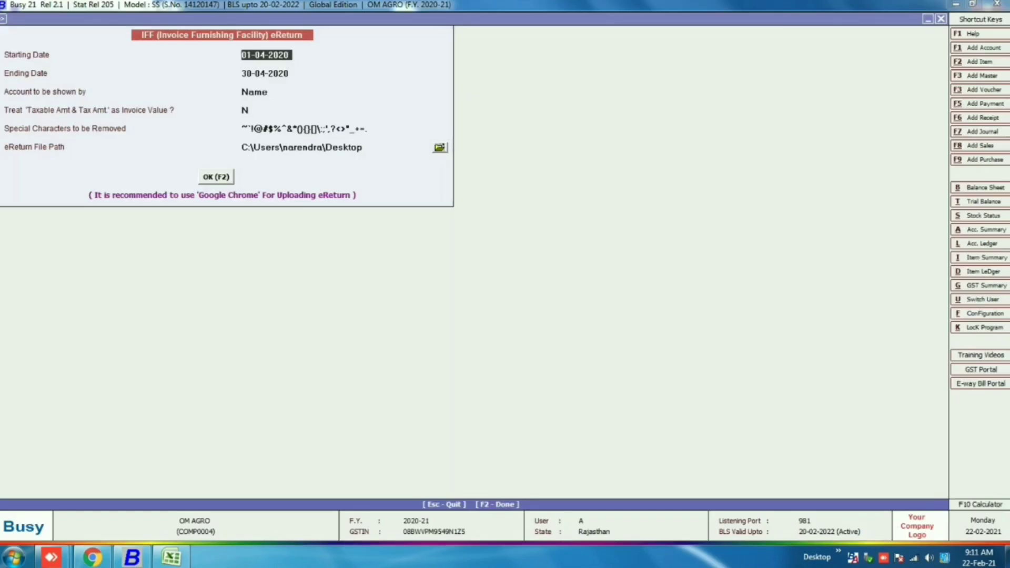
- Open the IFF eReturn options again, choosing a CSV file as the output
key(F2)
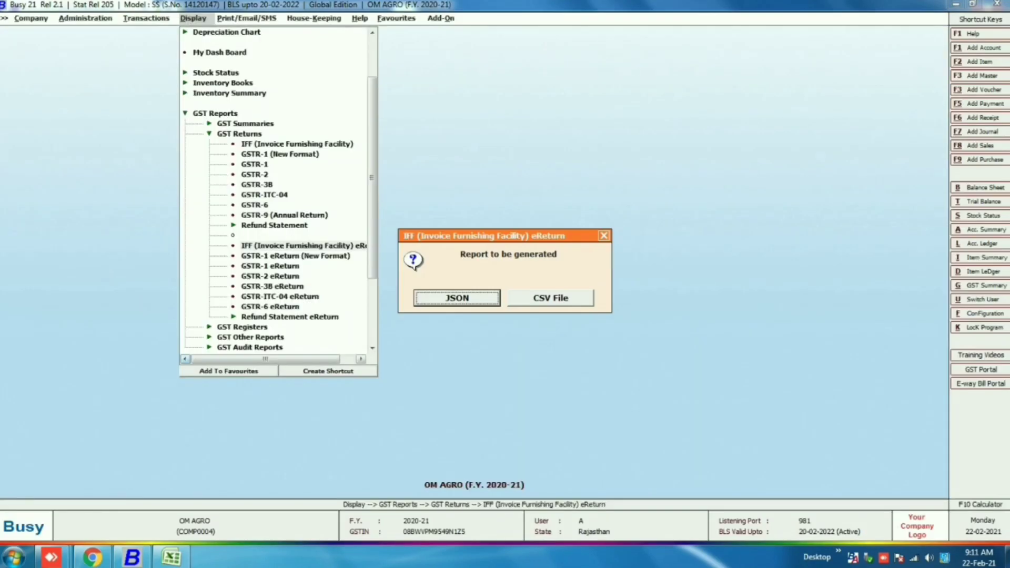
key(Right)
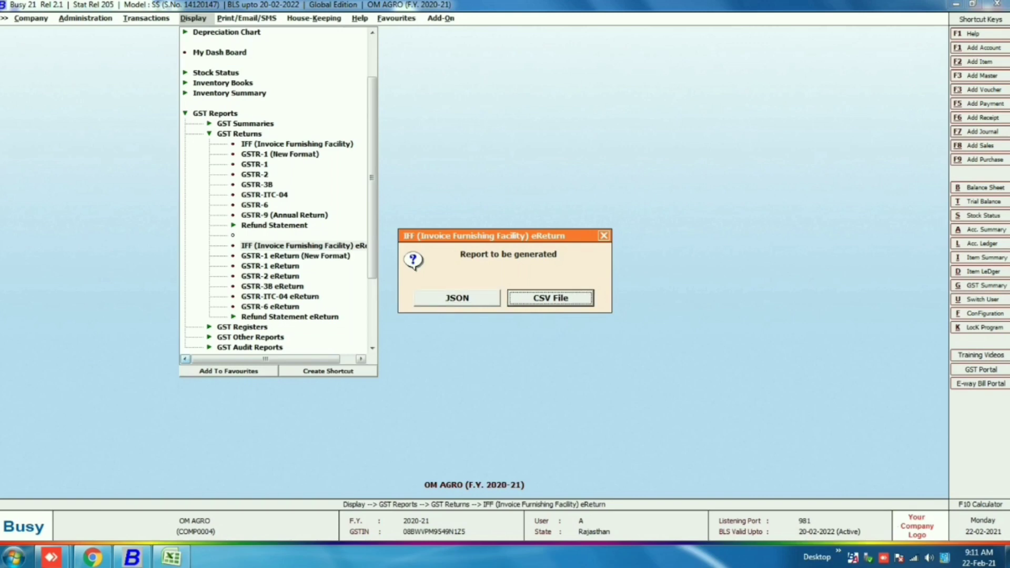
key(Return)
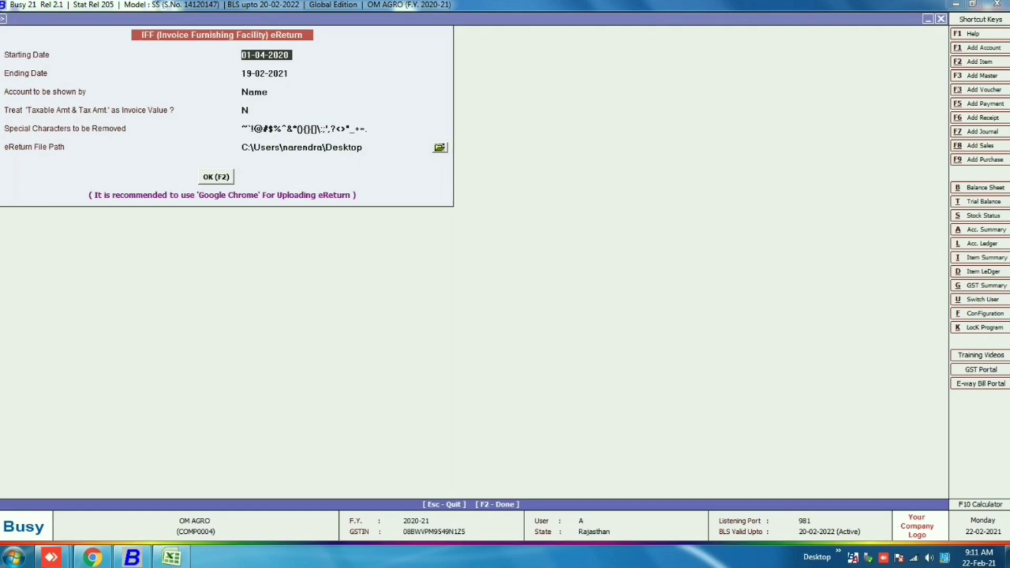
- Set the CSV eReturn's ending date to 30-04-2020, keeping the starting date and showing accounts by Name
key(Return)
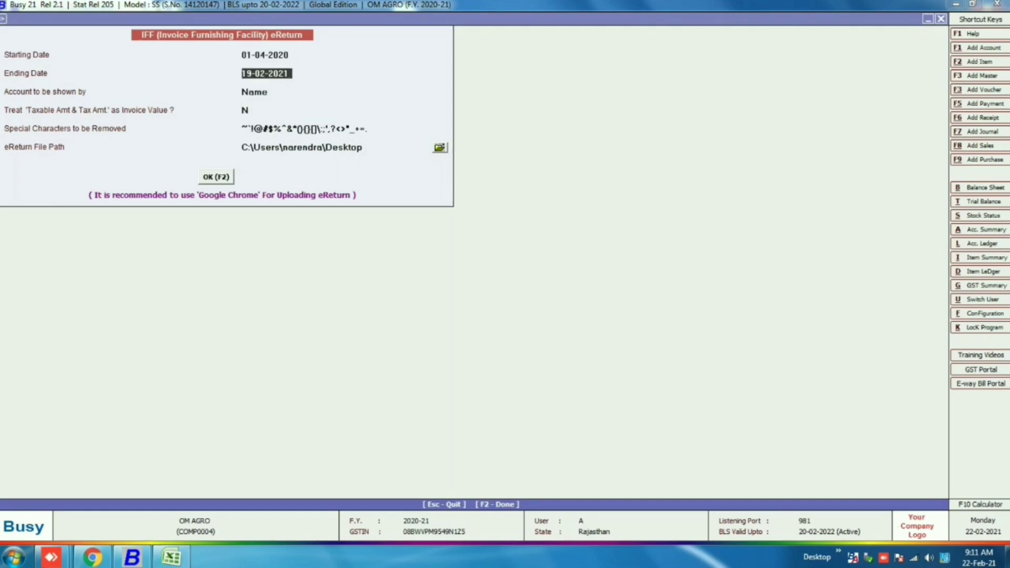
key(Return)
key(Escape)
text(30-04-2020)
key(Return)
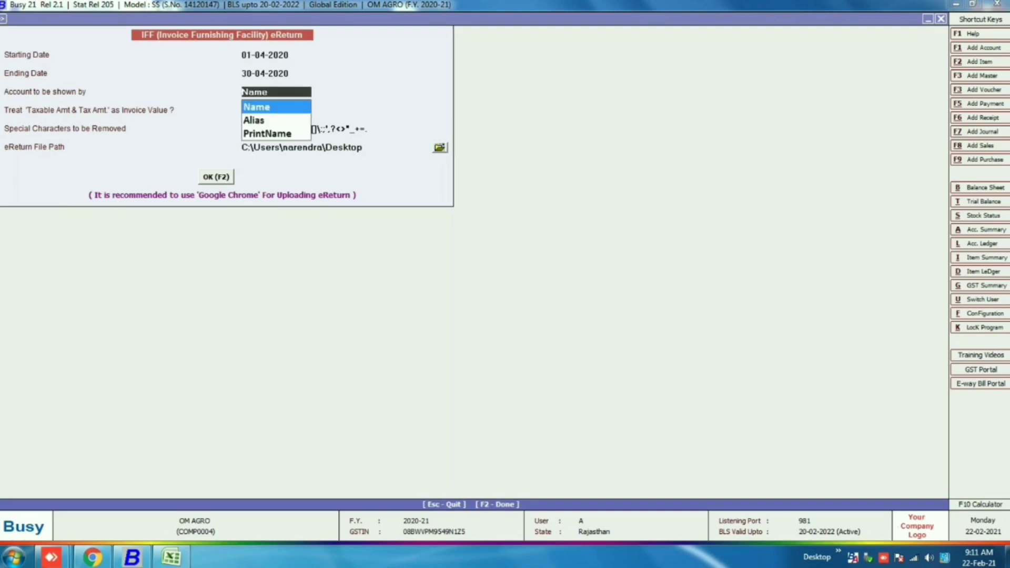
key(Return)
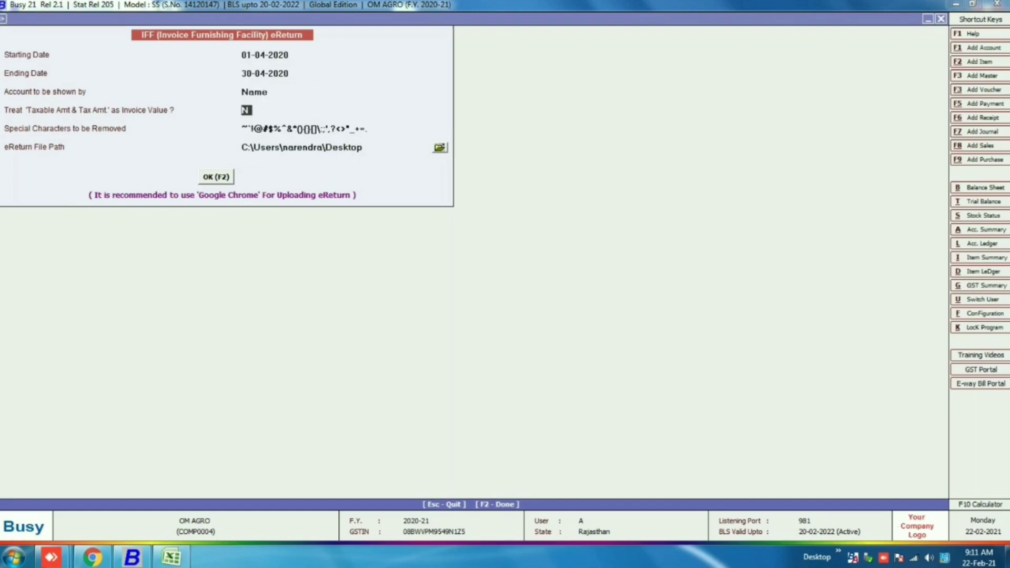
- Create the IFF eReturn CSV and bring up the April 2020 B2B file in Microsoft Excel
key(F2)
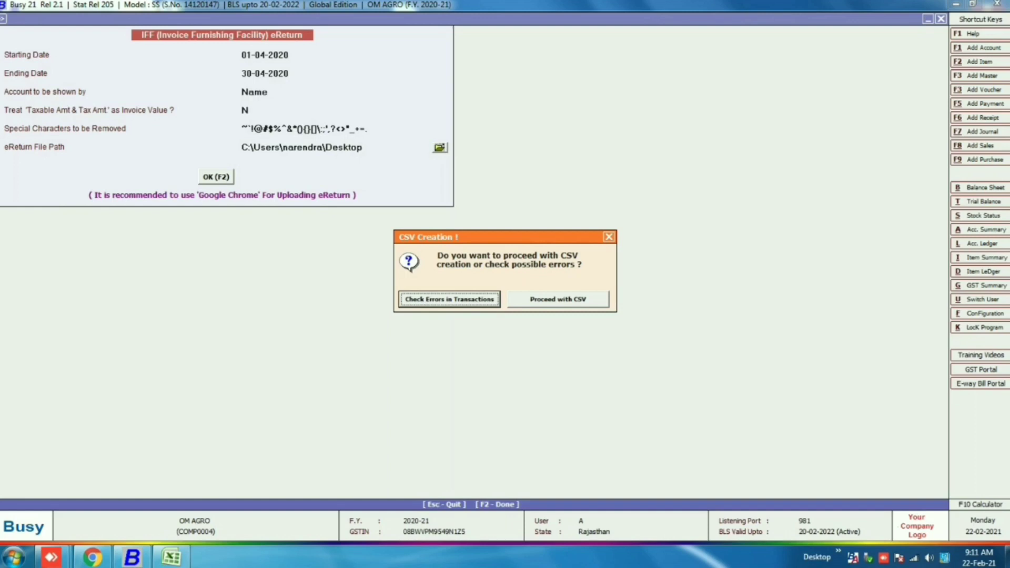
key(Escape)
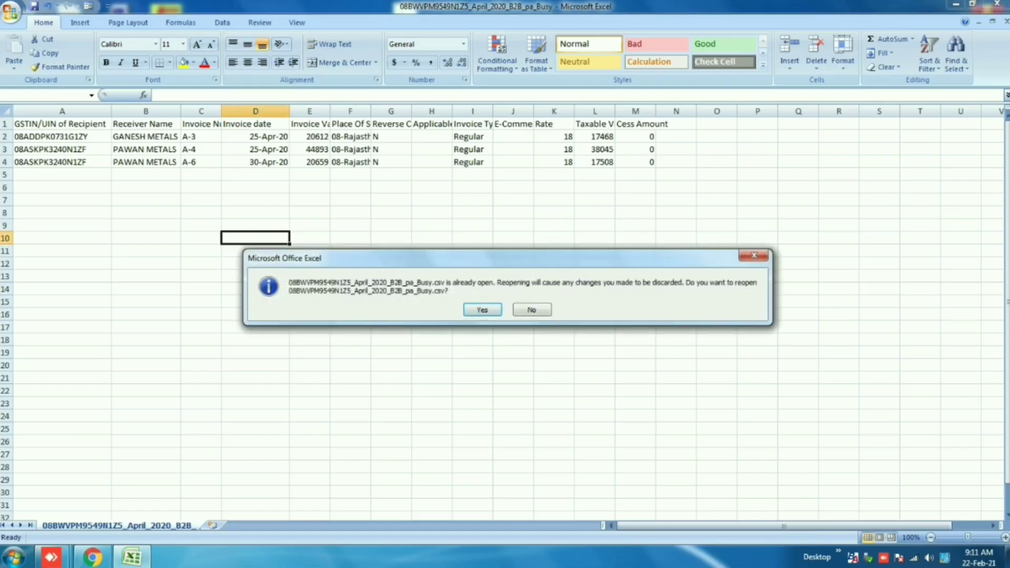
key(Return)
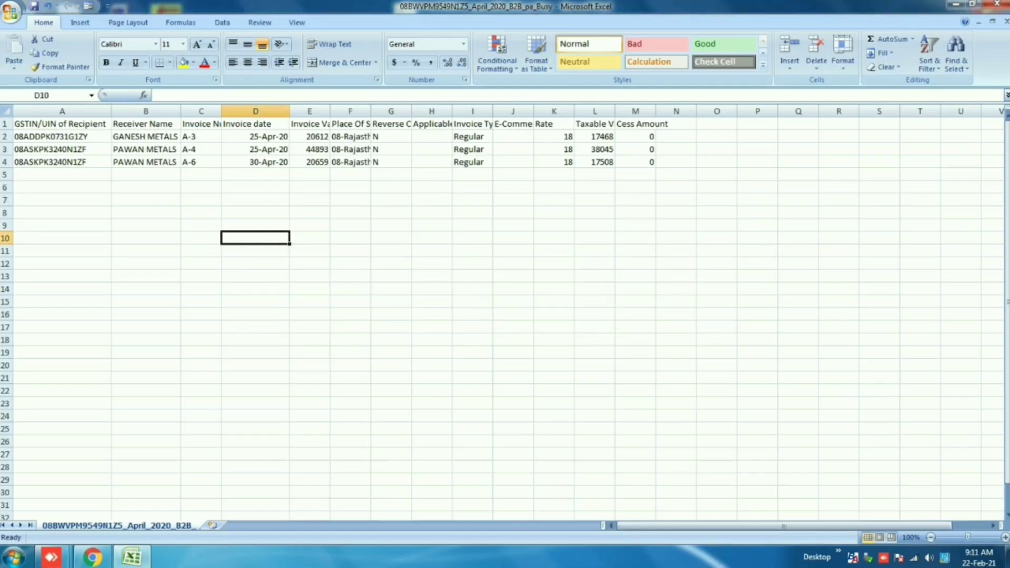
- Examine the exported B2B invoices by selecting the header and invoice rows across all columns
drag(62, 124, 676, 174)
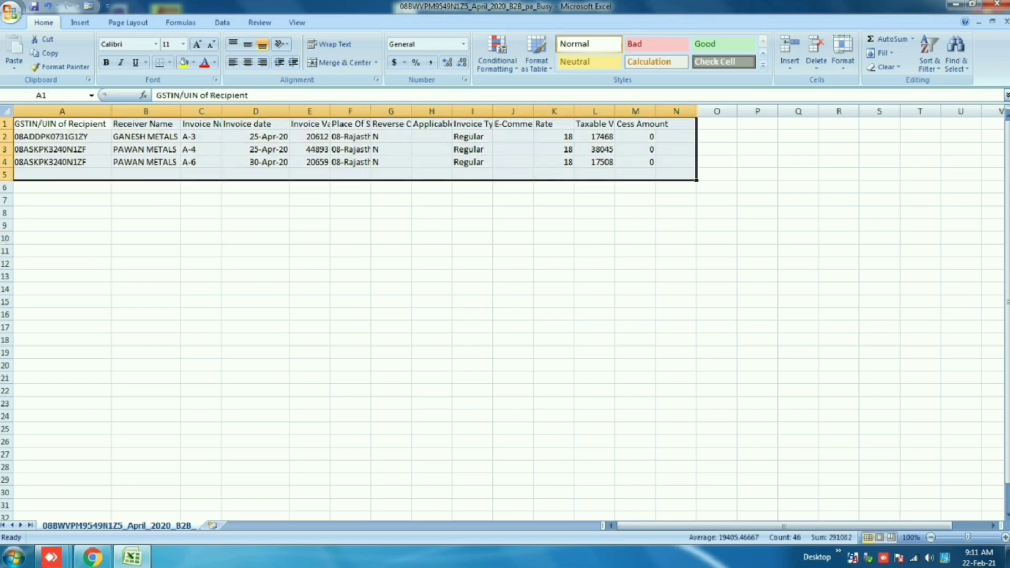
click(145, 263)
drag(62, 124, 676, 161)
click(594, 238)
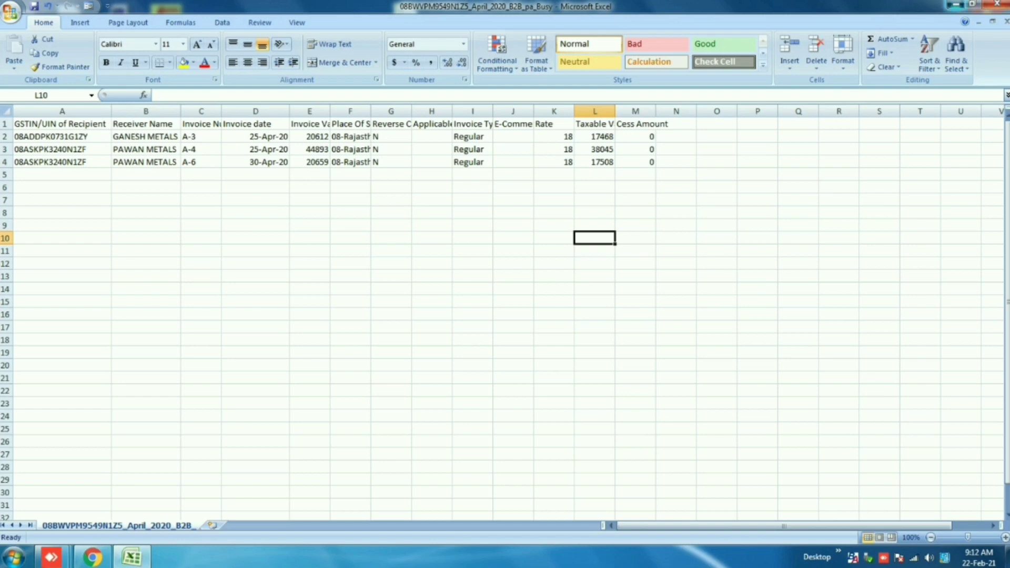
- Switch from Excel to a new Busy 21 session and check for available BUSY product and statutory updates
click(954, 4)
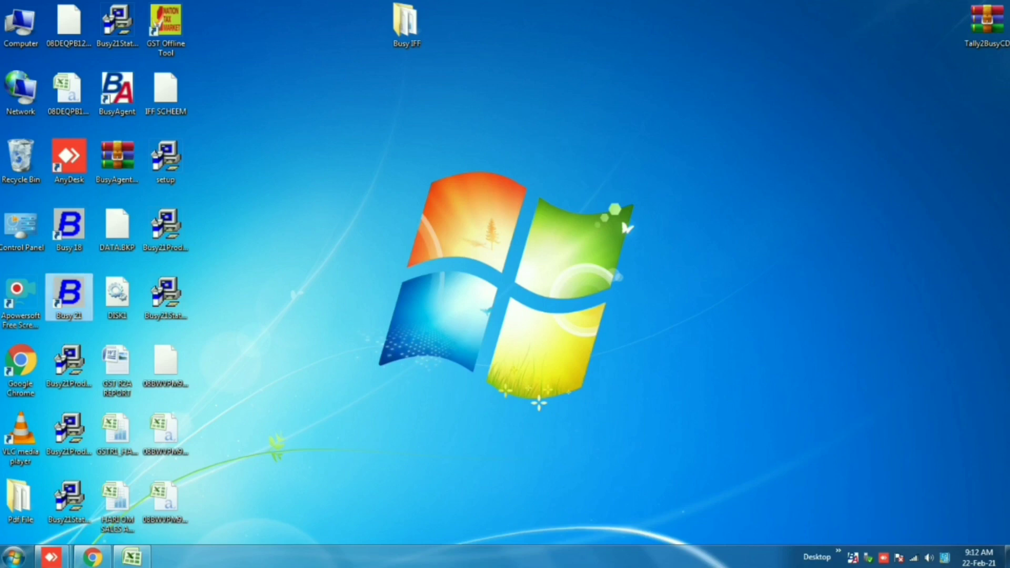
double_click(69, 294)
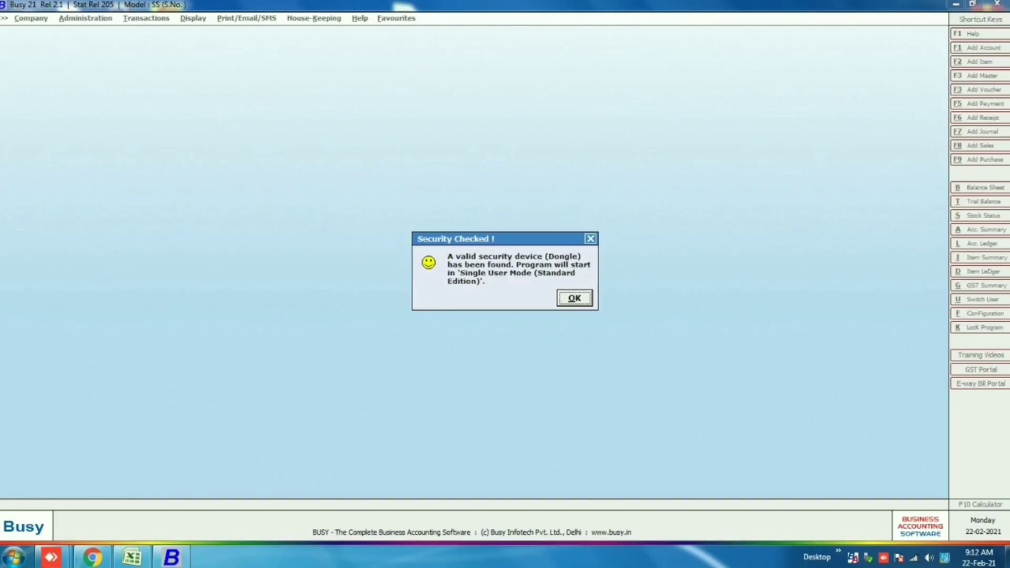
key(Return)
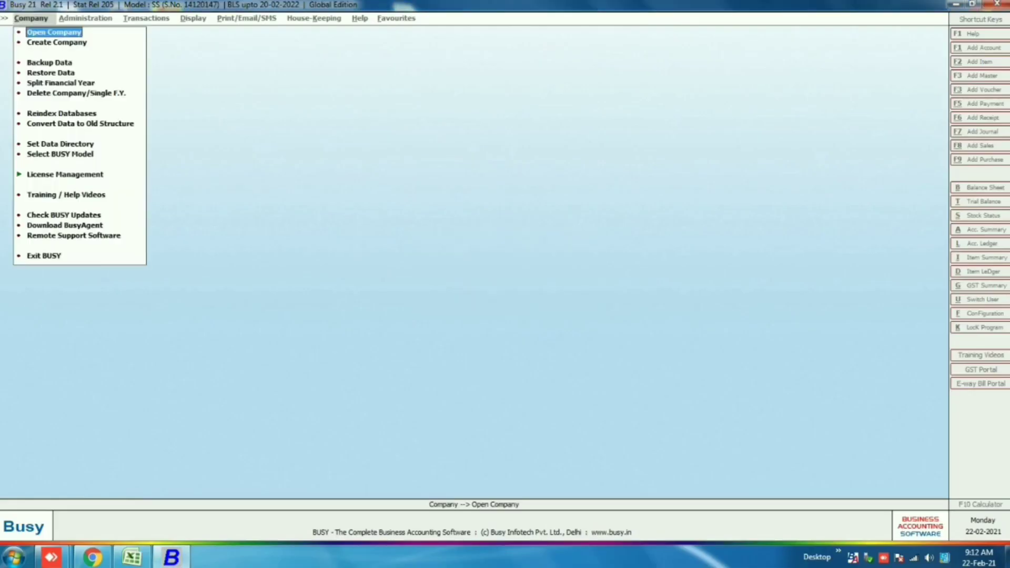
click(63, 215)
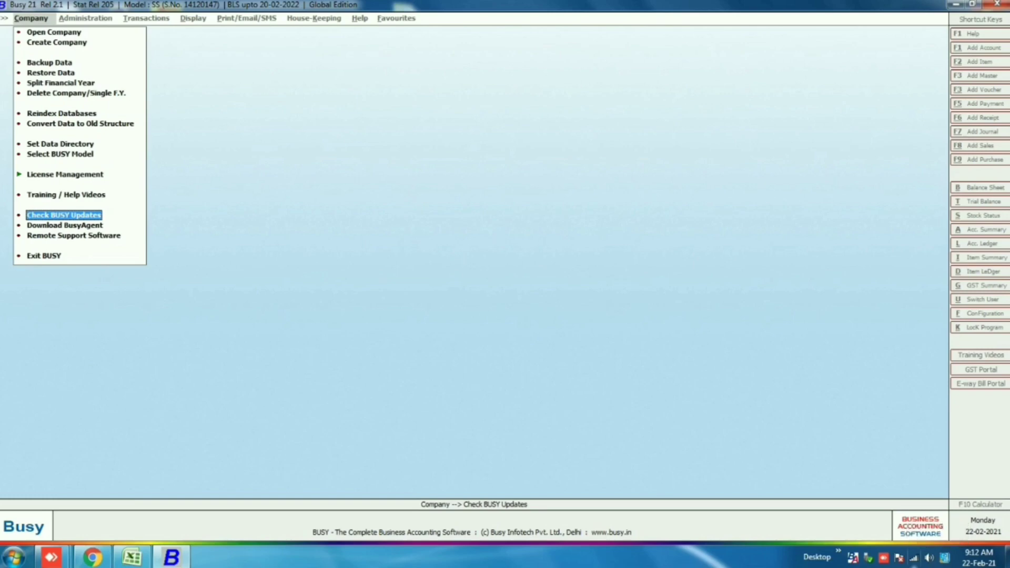
key(Return)
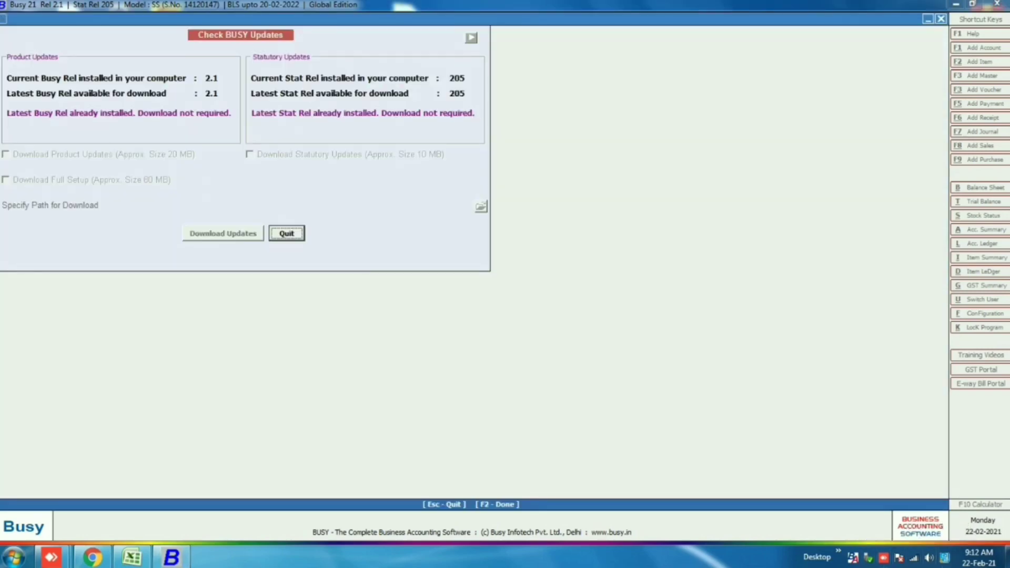